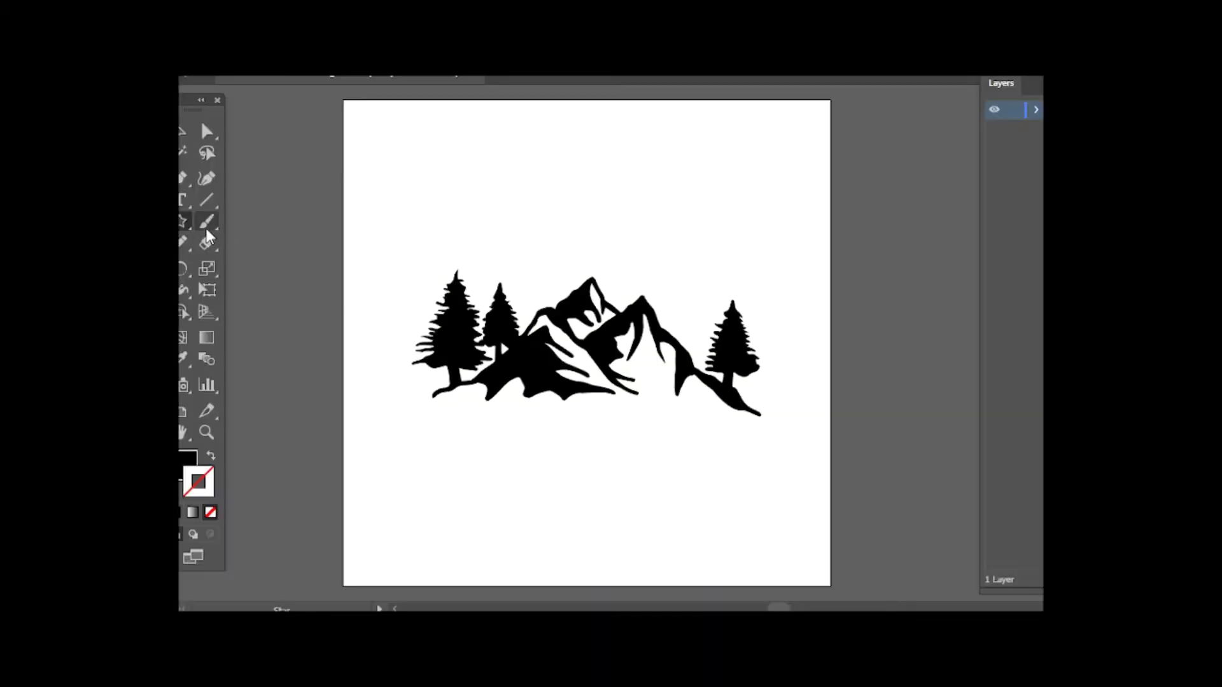
- Draw a 20 cm square as a black outline and resize it around the mountains
{"action": "left_click", "coordinate": [537, 234]}
{"action": "left_click", "coordinate": [579, 344]}
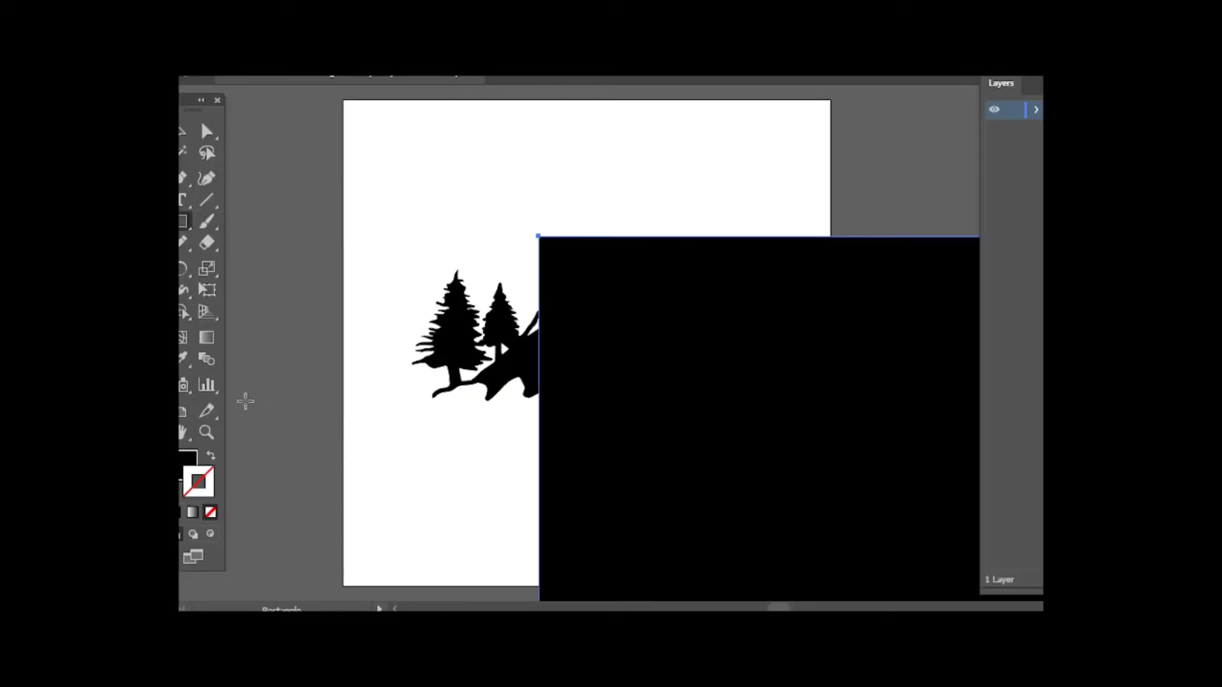
{"action": "key", "text": "v"}
{"action": "left_click", "coordinate": [212, 458]}
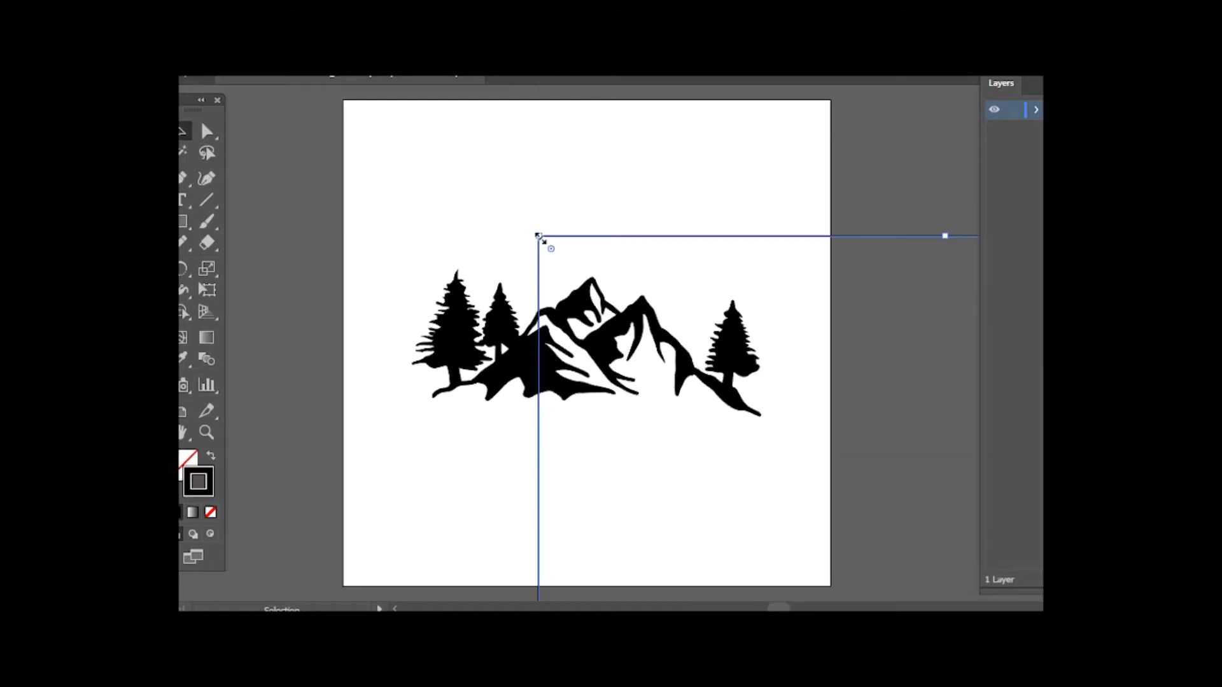
{"action": "left_click_drag", "start_coordinate": [539, 238], "coordinate": [677, 464]}
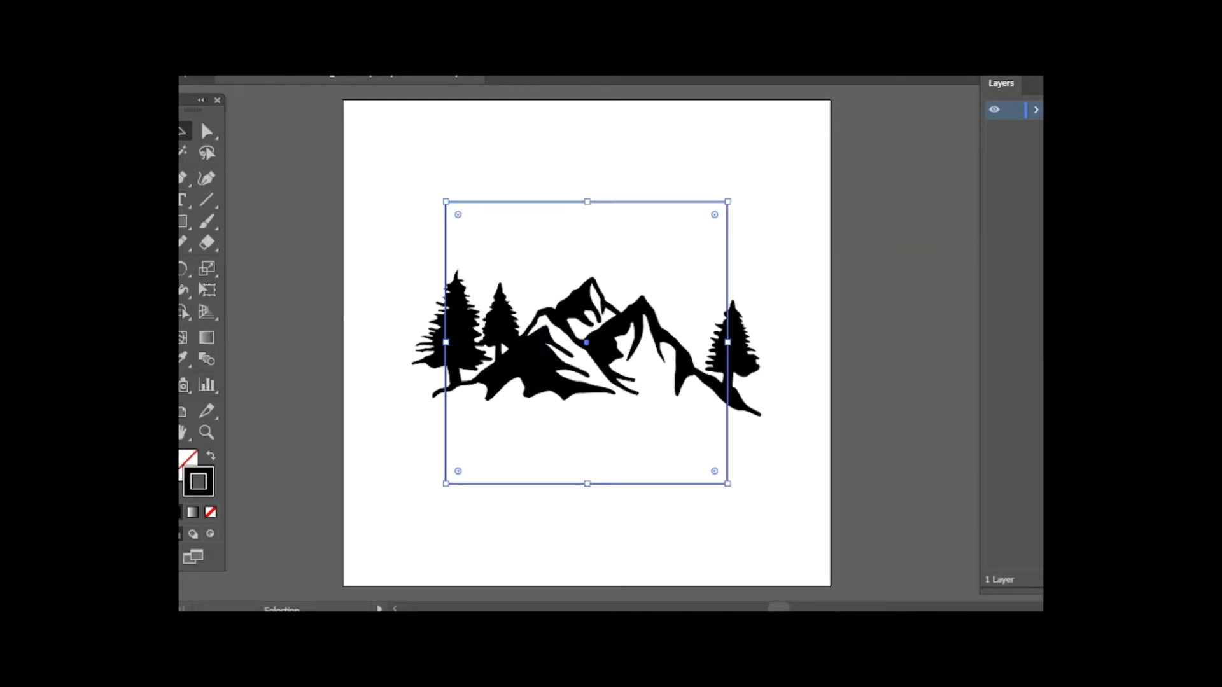
- Rotate the square 315° to stand it on its point as a diamond
{"action": "right_click", "coordinate": [562, 207]}
{"action": "left_click", "coordinate": [774, 508]}
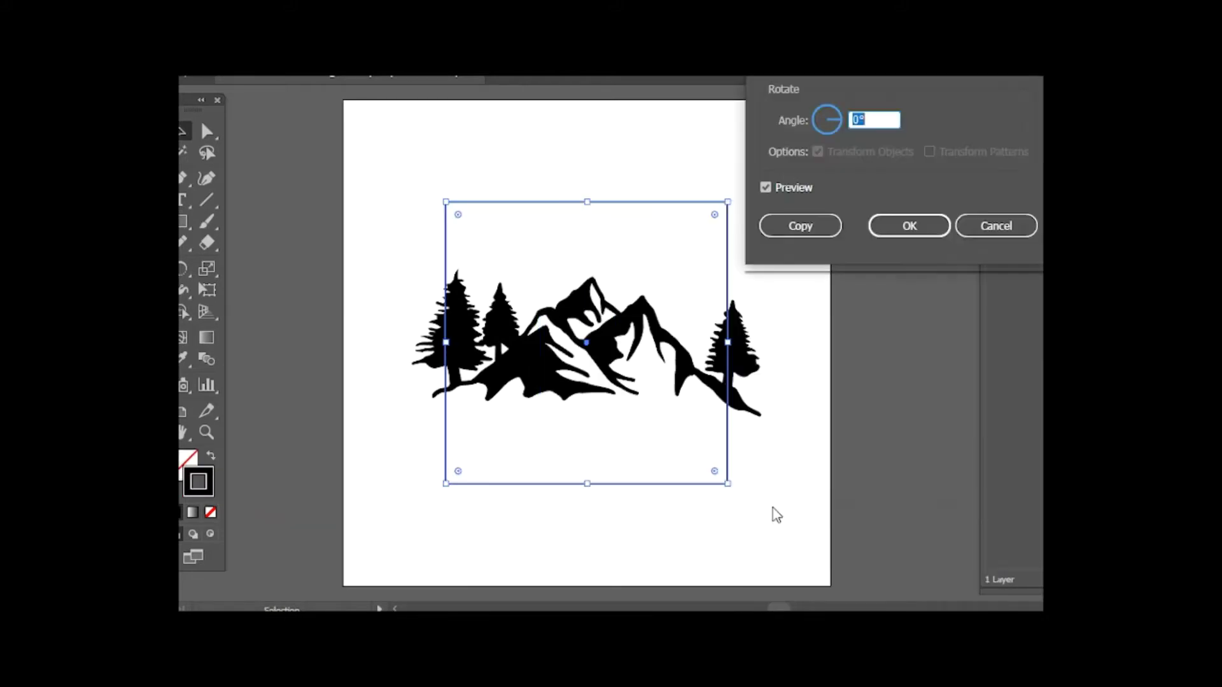
{"action": "left_click_drag", "start_coordinate": [825, 136], "coordinate": [841, 139]}
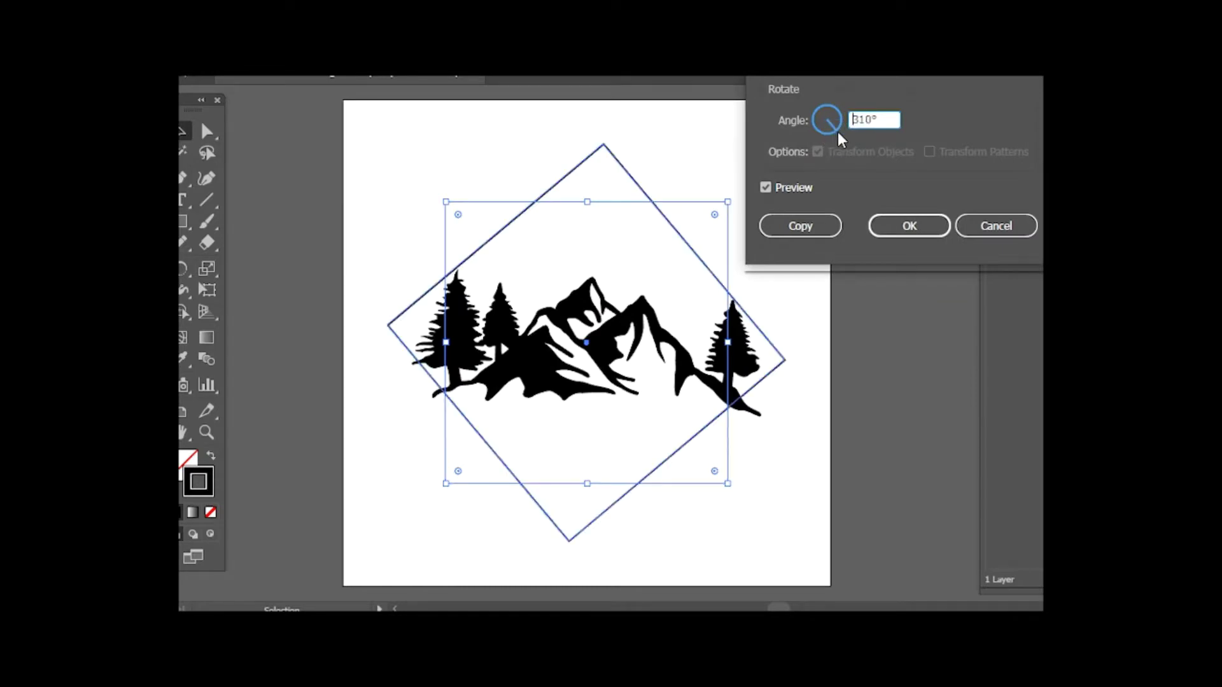
{"action": "left_click_drag", "start_coordinate": [842, 139], "coordinate": [835, 136]}
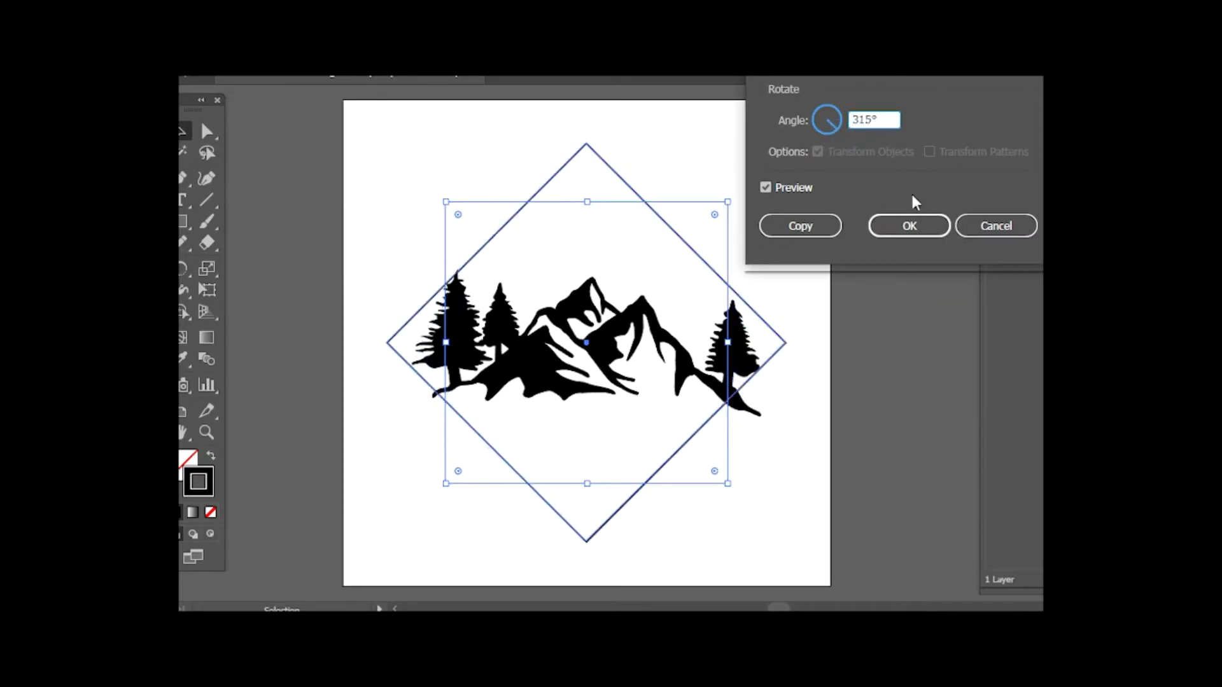
{"action": "left_click", "coordinate": [907, 224]}
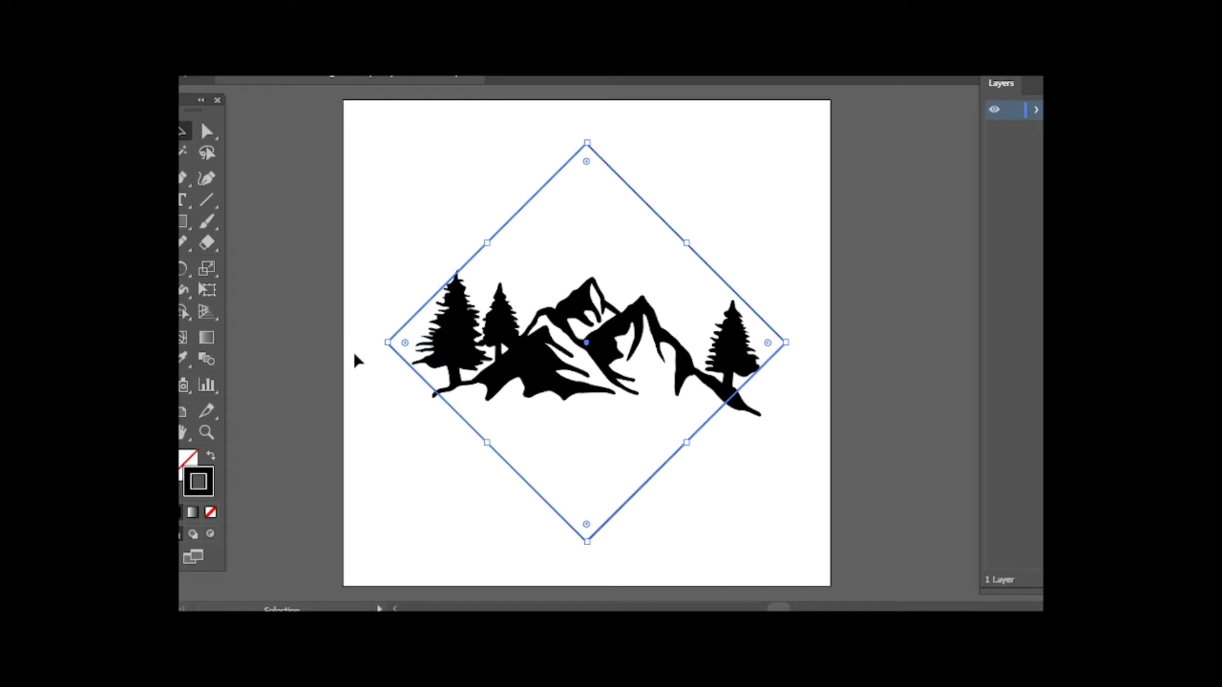
- Shrink the diamond evenly and create an offset copy with Offset Path
{"action": "left_click_drag", "start_coordinate": [586, 143], "coordinate": [587, 160]}
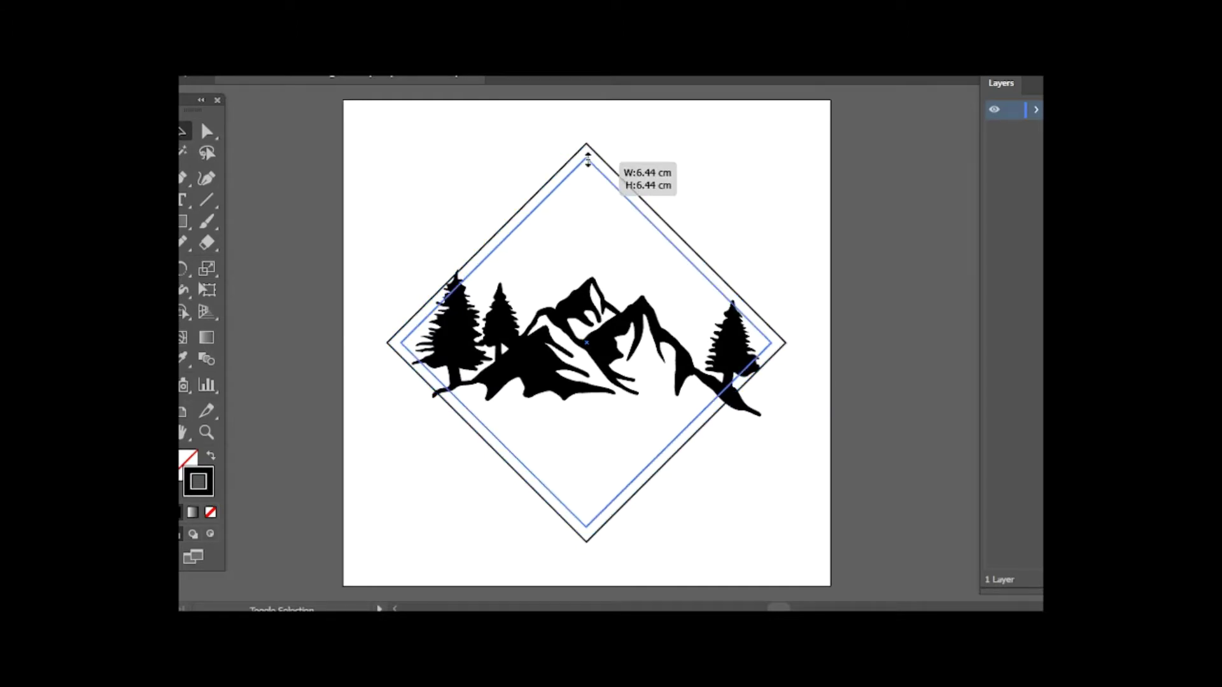
{"action": "right_click", "coordinate": [601, 181]}
{"action": "left_click", "coordinate": [191, 70]}
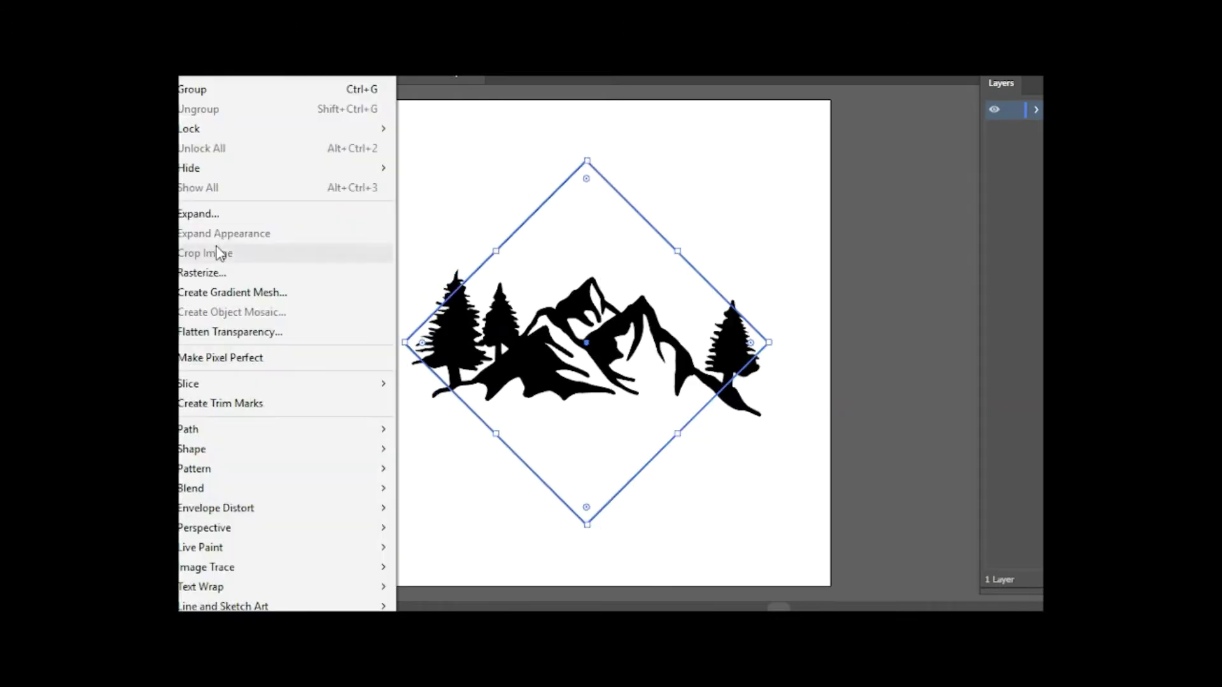
{"action": "left_click", "coordinate": [478, 496]}
{"action": "left_click", "coordinate": [626, 354]}
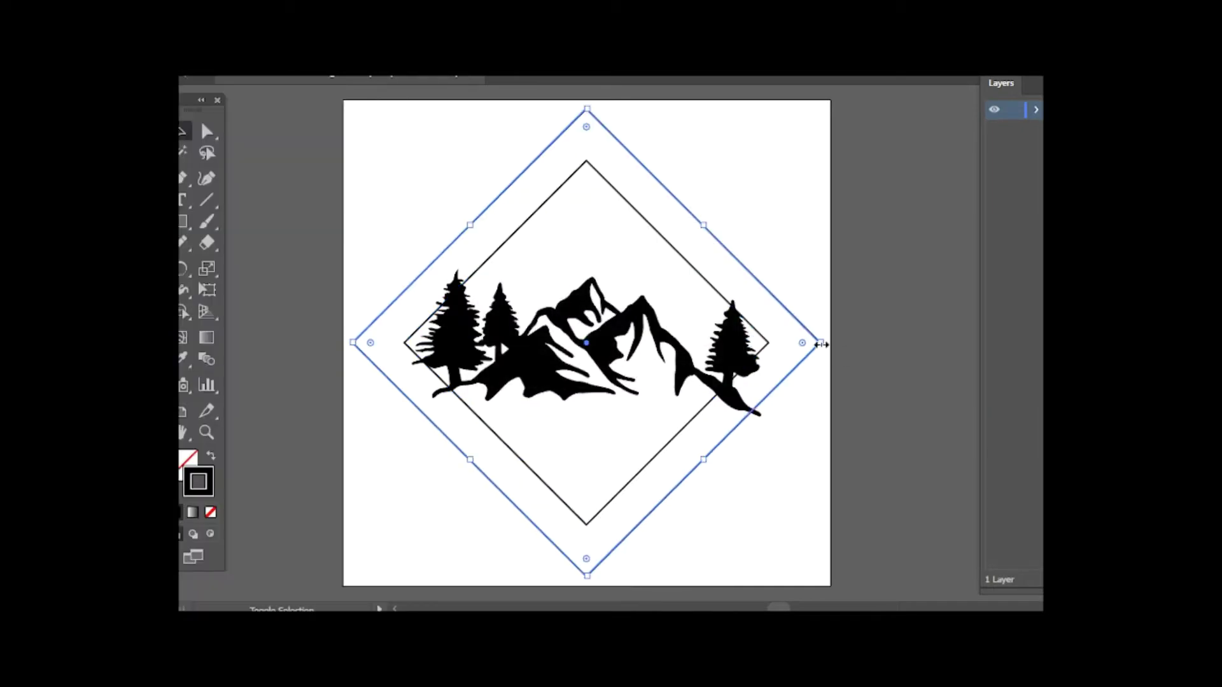
- Scale the outer offset diamond so it evenly surrounds the inner one
{"action": "left_click_drag", "start_coordinate": [818, 344], "coordinate": [786, 343]}
{"action": "left_click", "coordinate": [827, 297]}
{"action": "left_click", "coordinate": [769, 357]}
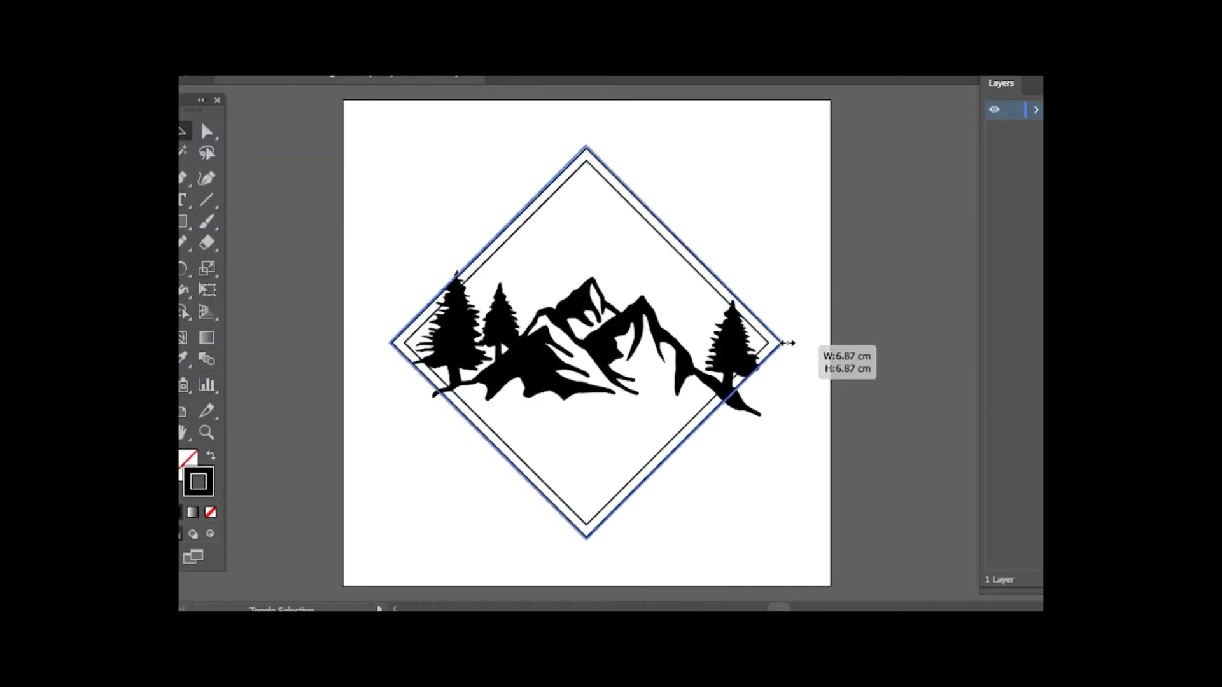
{"action": "left_click", "coordinate": [815, 312]}
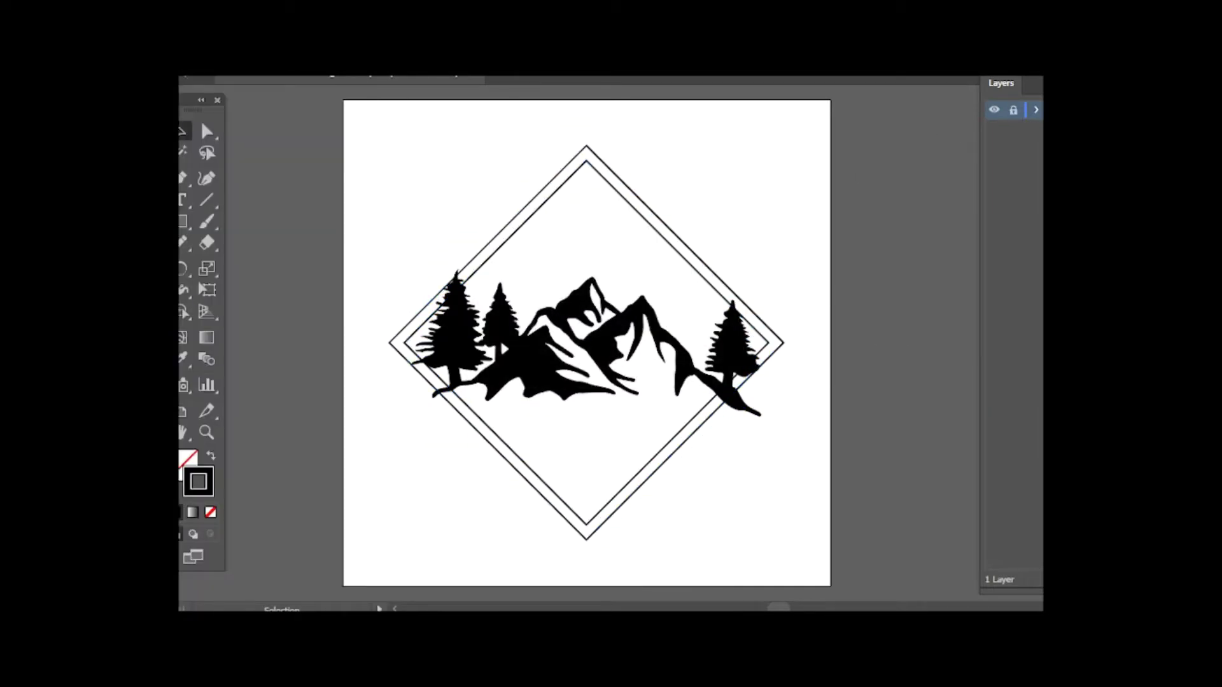
{"action": "key", "text": "ctrl+l"}
- On a new layer, type the title 'A LOSS FOR WORDS' in large Bebas Neue capitals
{"action": "left_click", "coordinate": [182, 200]}
{"action": "left_click_drag", "start_coordinate": [390, 431], "coordinate": [834, 545]}
{"action": "type", "text": "A Loss For Words"}
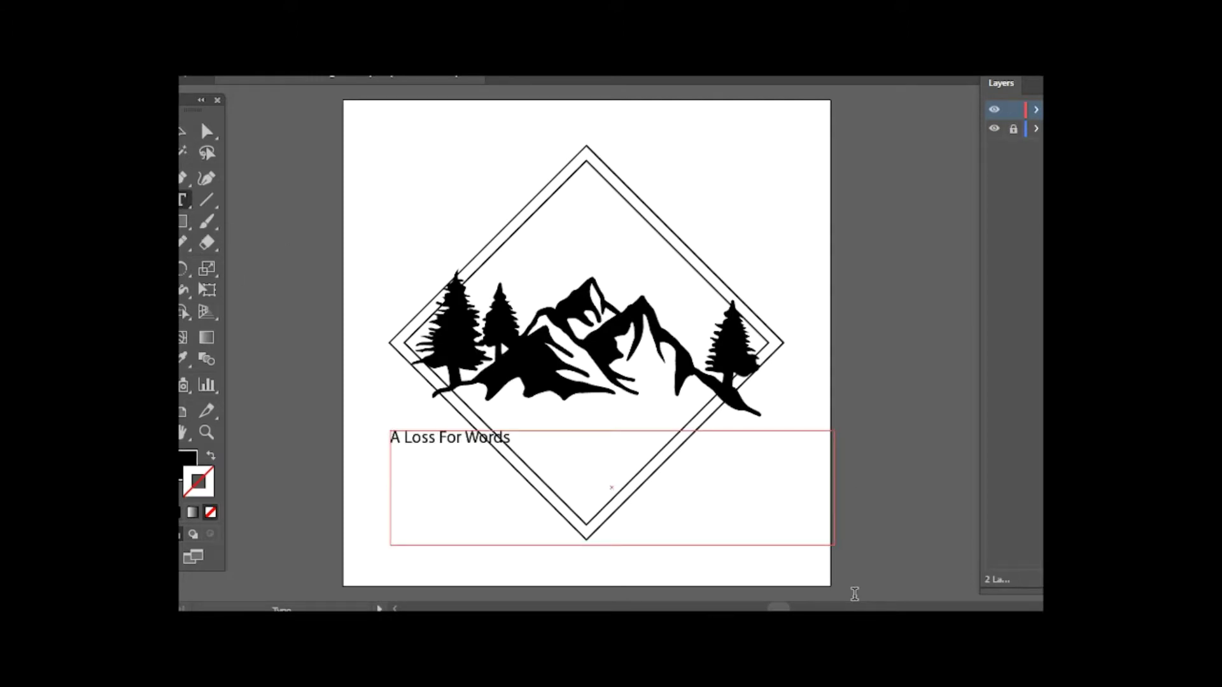
{"action": "key", "text": "ctrl+a"}
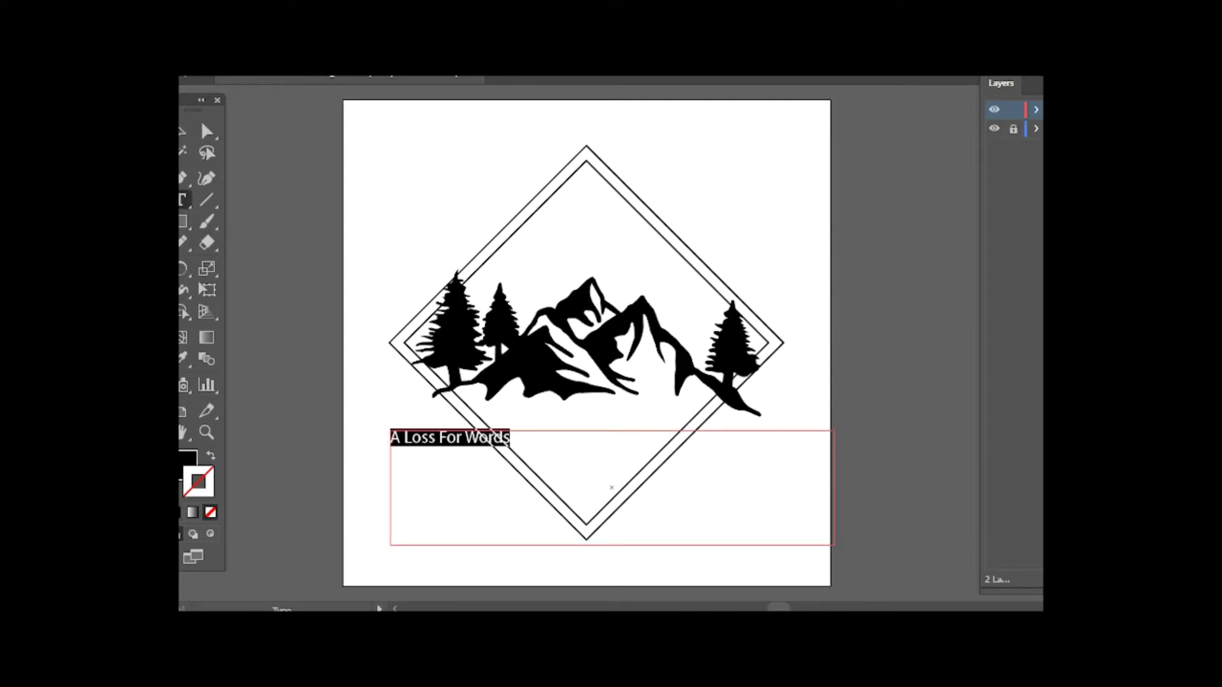
{"action": "scroll", "coordinate": [828, 318], "scroll_direction": "up", "scroll_amount": 10}
{"action": "left_click", "coordinate": [853, 199]}
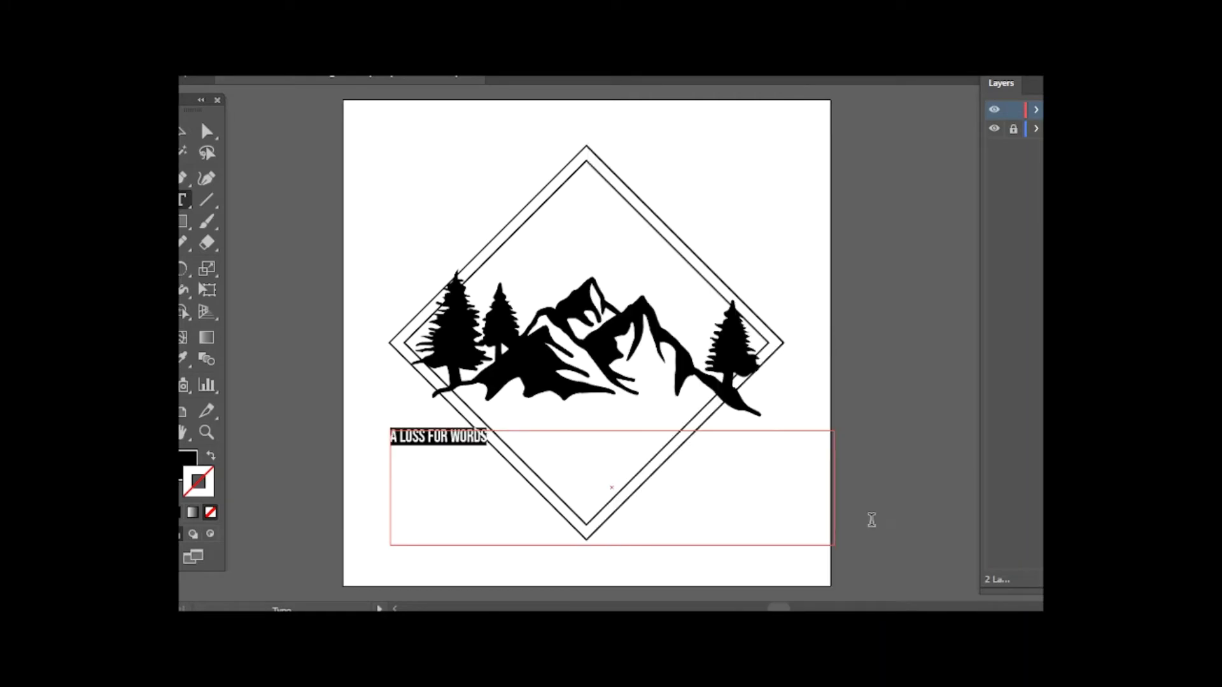
{"action": "key", "text": "Return"}
{"action": "key", "text": "Escape"}
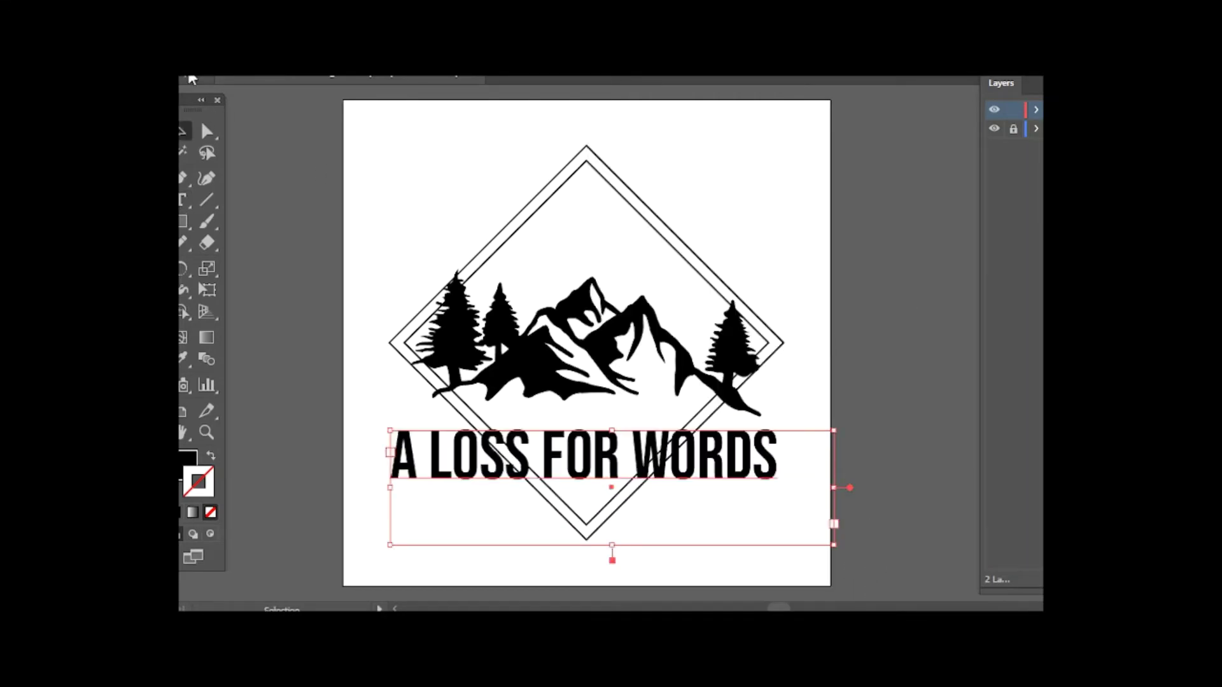
- Shrink the title to fit the frame and move it just below the mountains
{"action": "left_click_drag", "start_coordinate": [776, 430], "coordinate": [760, 433]}
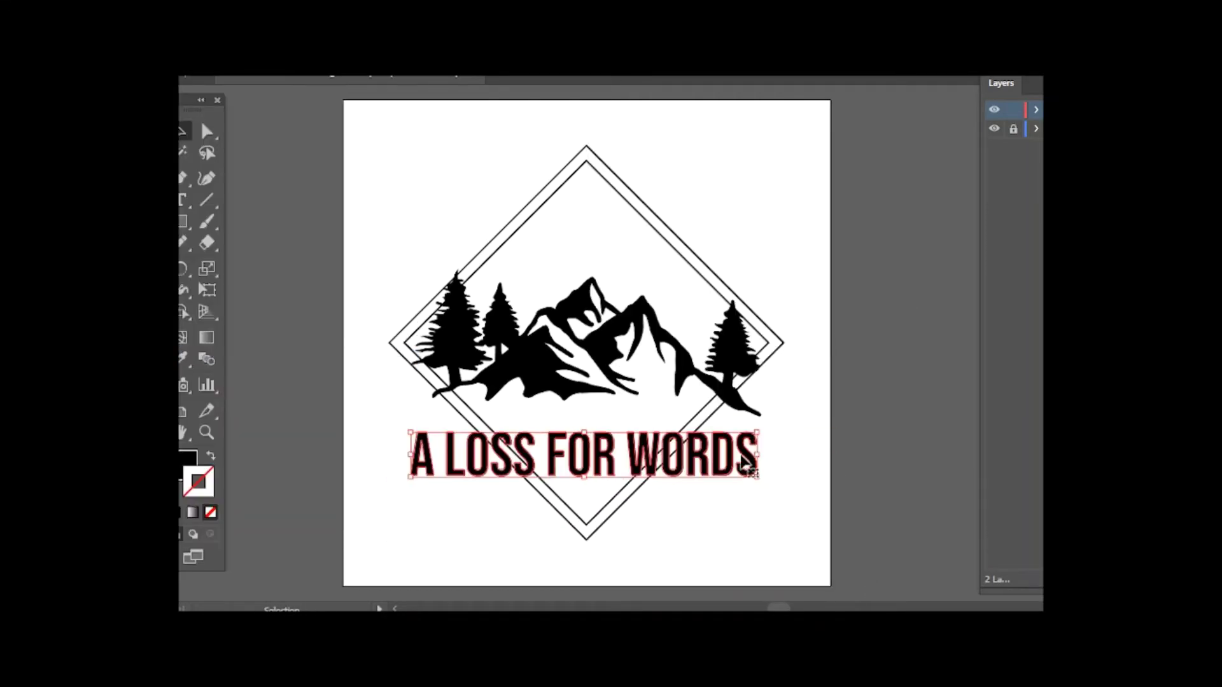
{"action": "left_click", "coordinate": [331, 324]}
{"action": "left_click_drag", "start_coordinate": [576, 456], "coordinate": [576, 437]}
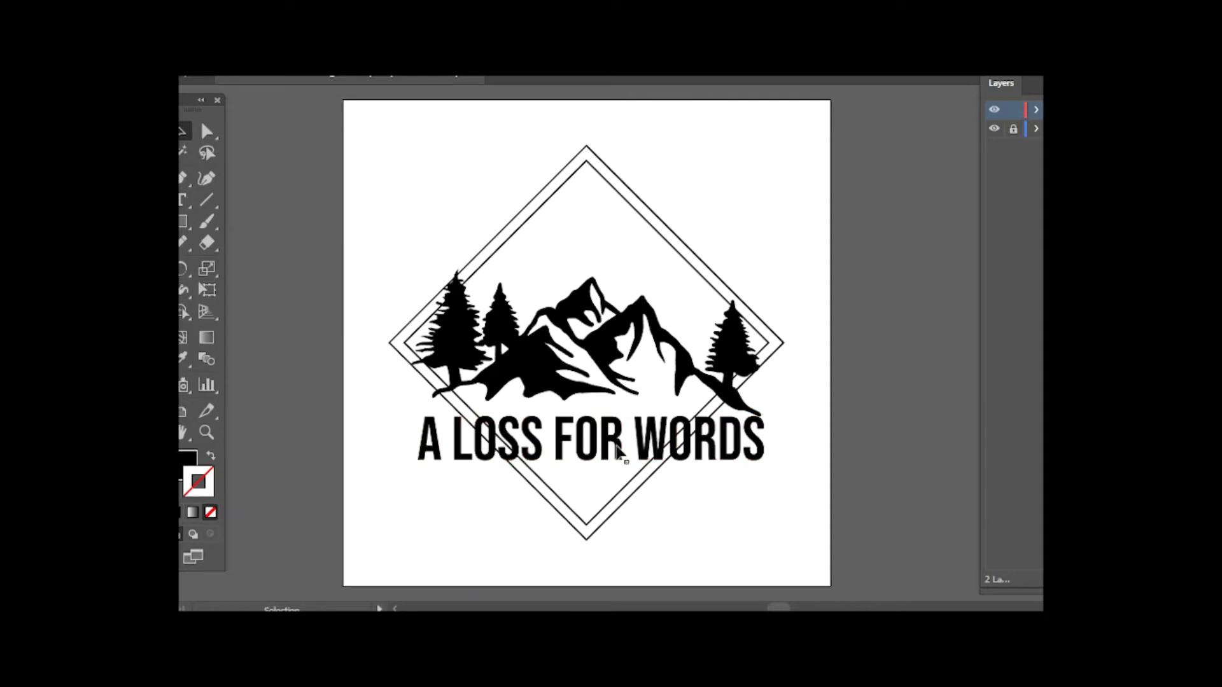
- Lock the title layer and paste a copy of the title behind it on a new layer
{"action": "left_click", "coordinate": [210, 129]}
{"action": "key", "text": "ctrl+l"}
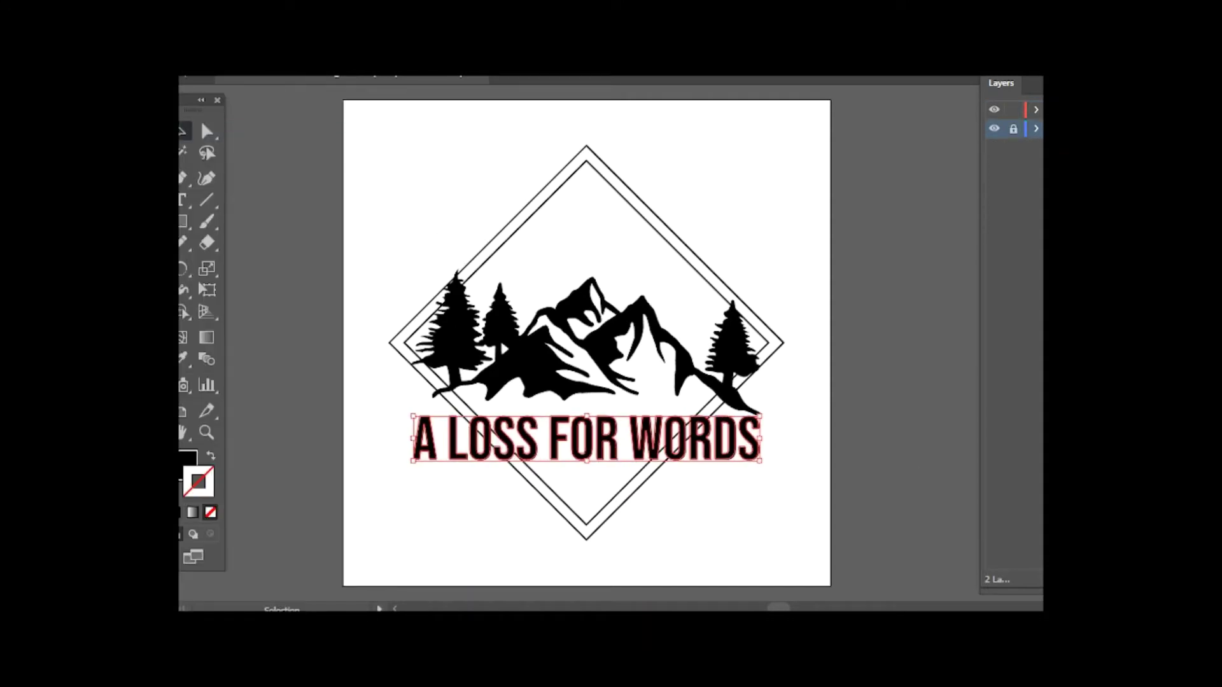
{"action": "left_click", "coordinate": [1014, 110]}
{"action": "key", "text": "alt+e"}
{"action": "left_click", "coordinate": [191, 191]}
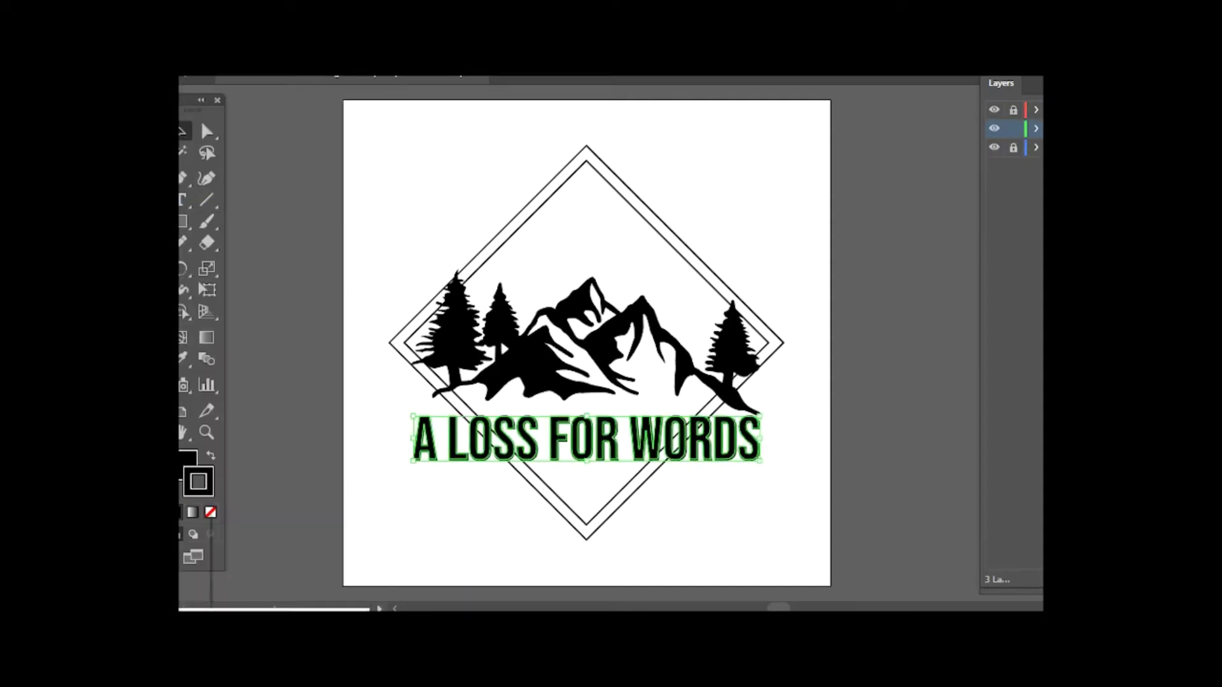
{"action": "left_click", "coordinate": [302, 558]}
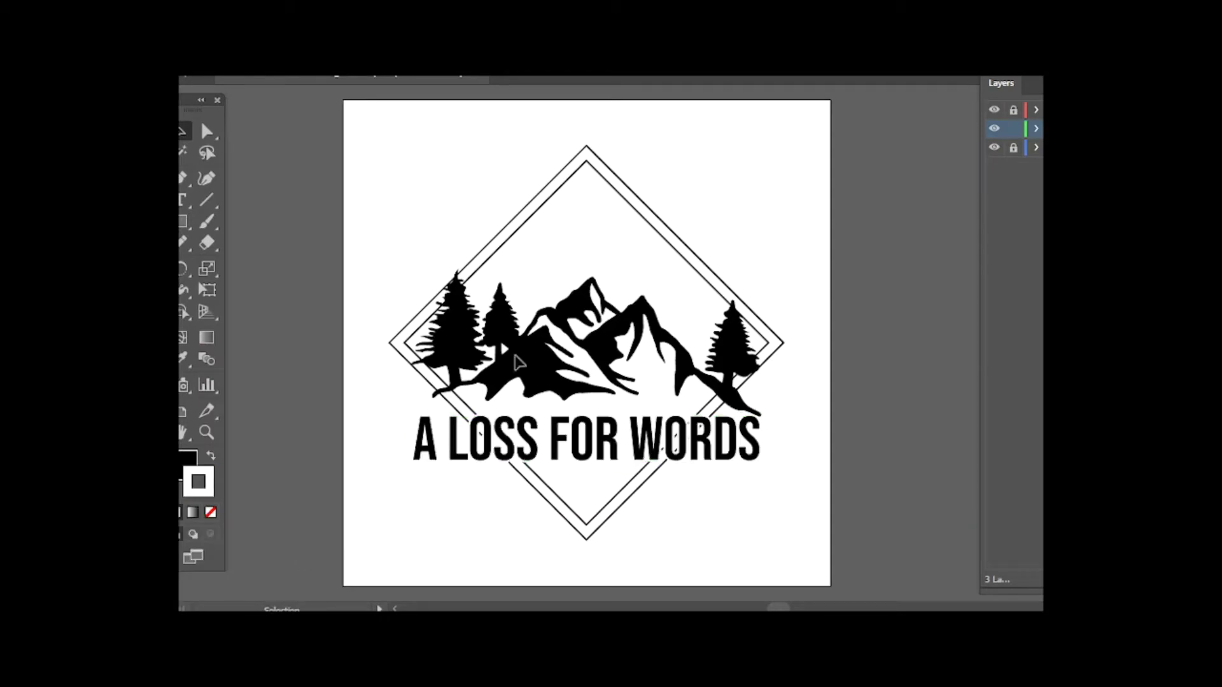
{"action": "key", "text": "ctrl+l"}
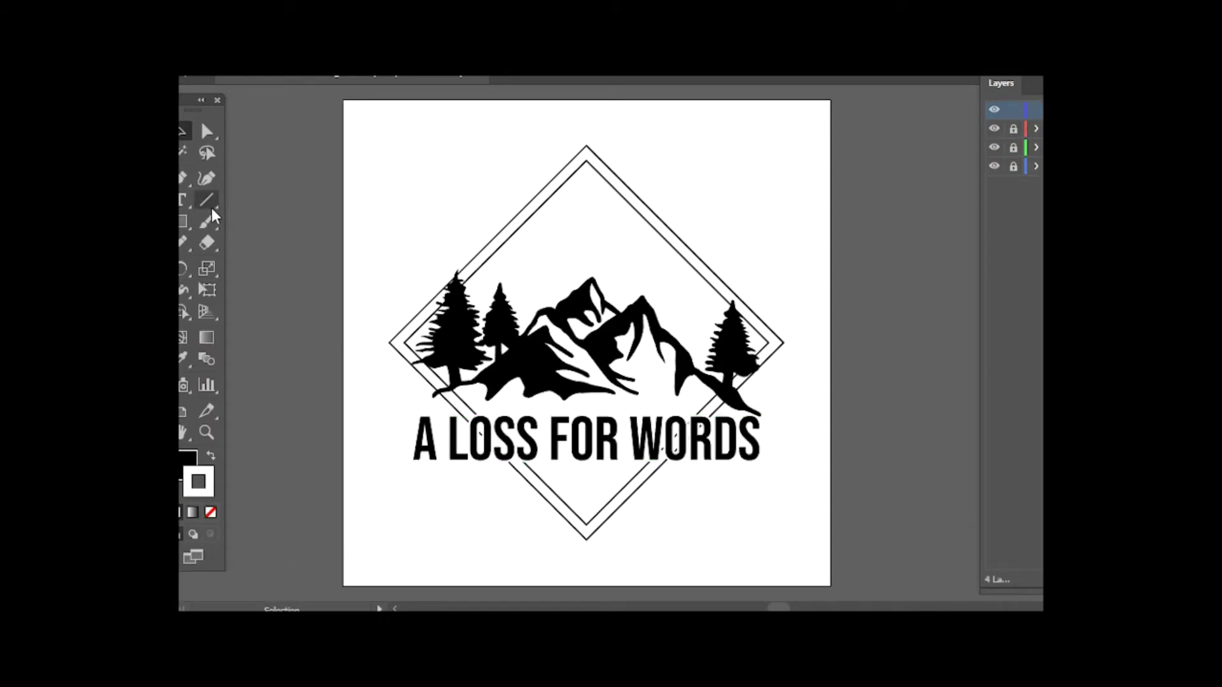
- Draw an unfilled outlined rectangle around the title
{"action": "left_click", "coordinate": [191, 234]}
{"action": "left_click_drag", "start_coordinate": [404, 414], "coordinate": [761, 468]}
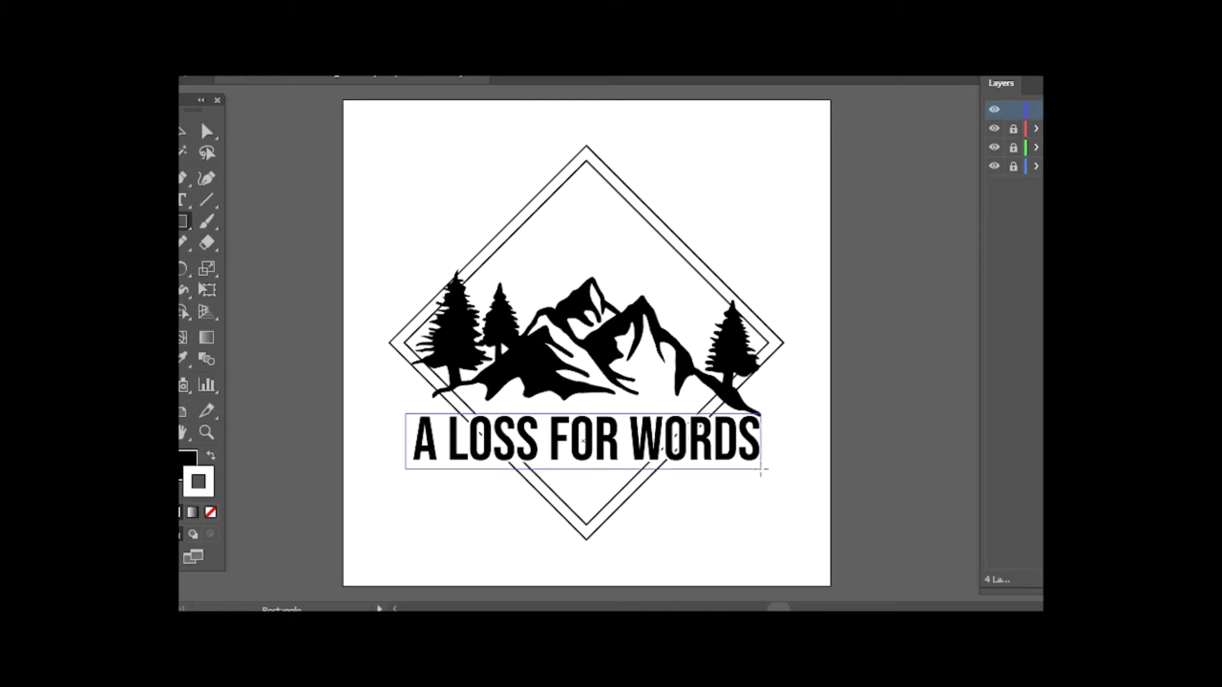
{"action": "left_click", "coordinate": [211, 455]}
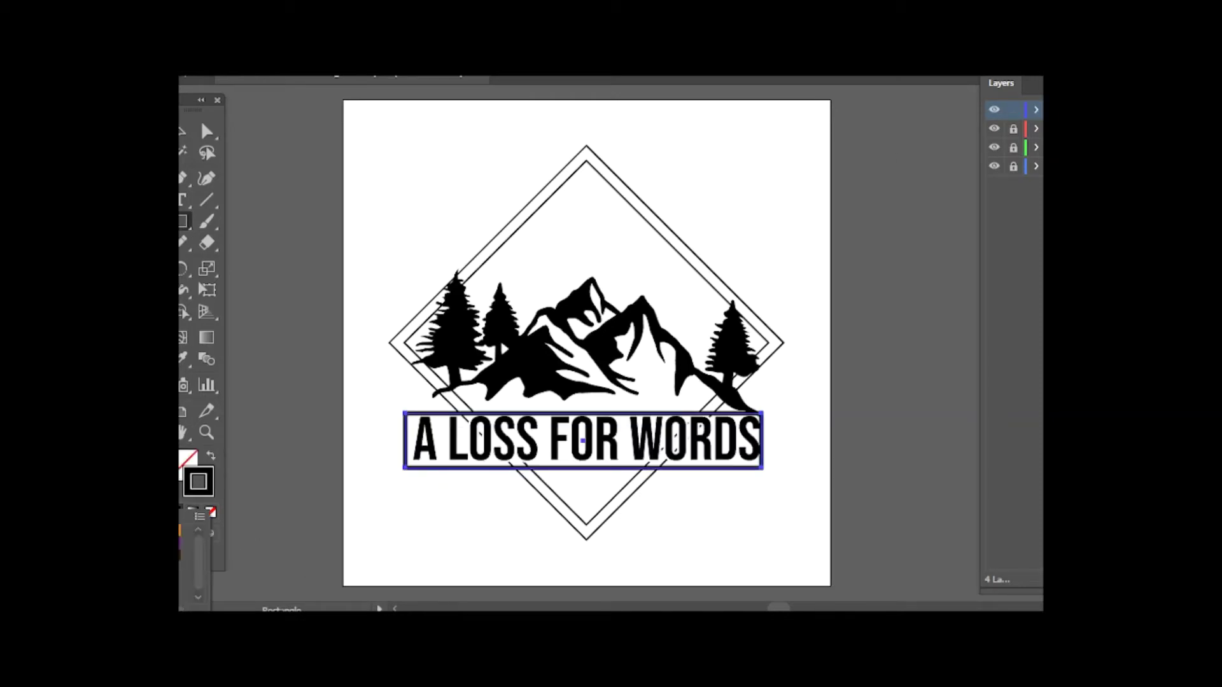
- Unlock the title layer and select the title together with its box
{"action": "left_click", "coordinate": [1013, 128]}
{"action": "key", "text": "v"}
{"action": "left_click", "coordinate": [452, 460], "text": "shift"}
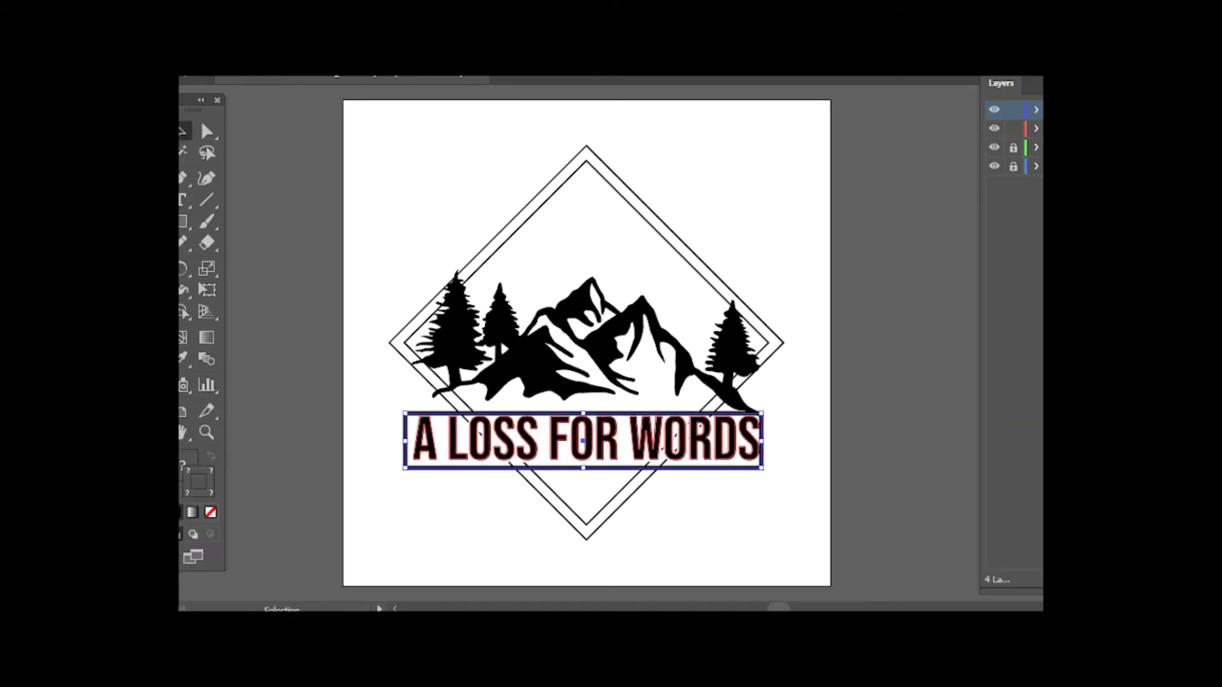
{"action": "key", "text": "alt+o"}
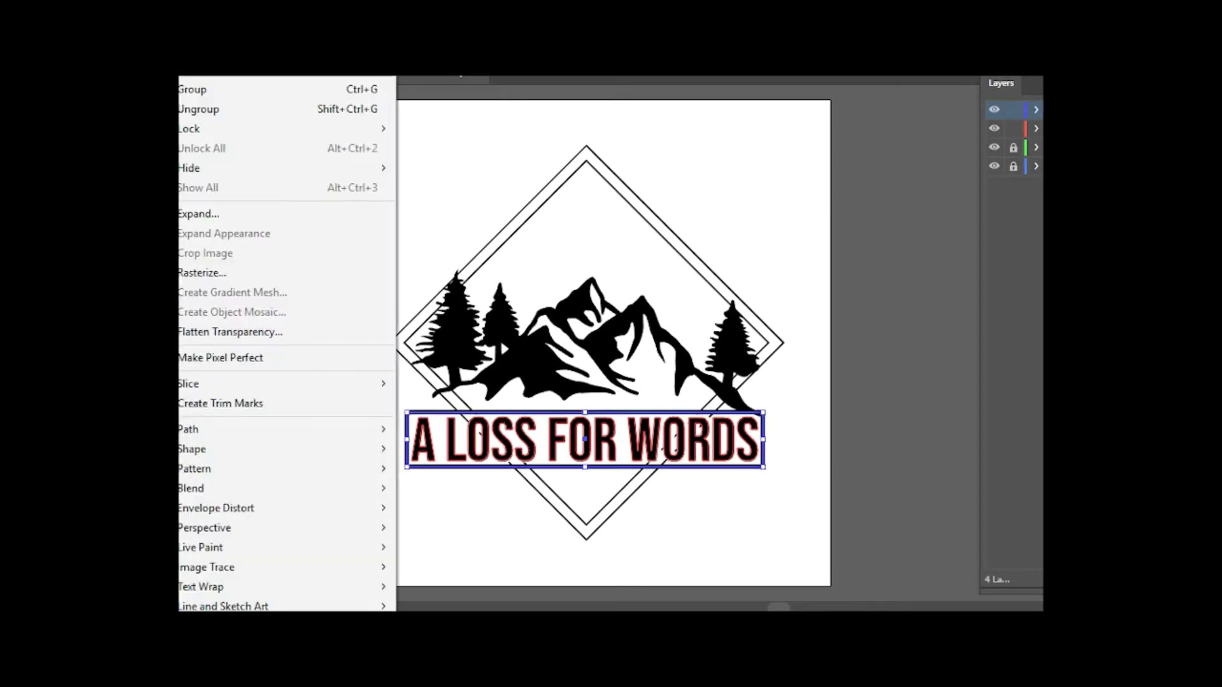
{"action": "key", "text": "Escape"}
{"action": "left_click", "coordinate": [700, 539]}
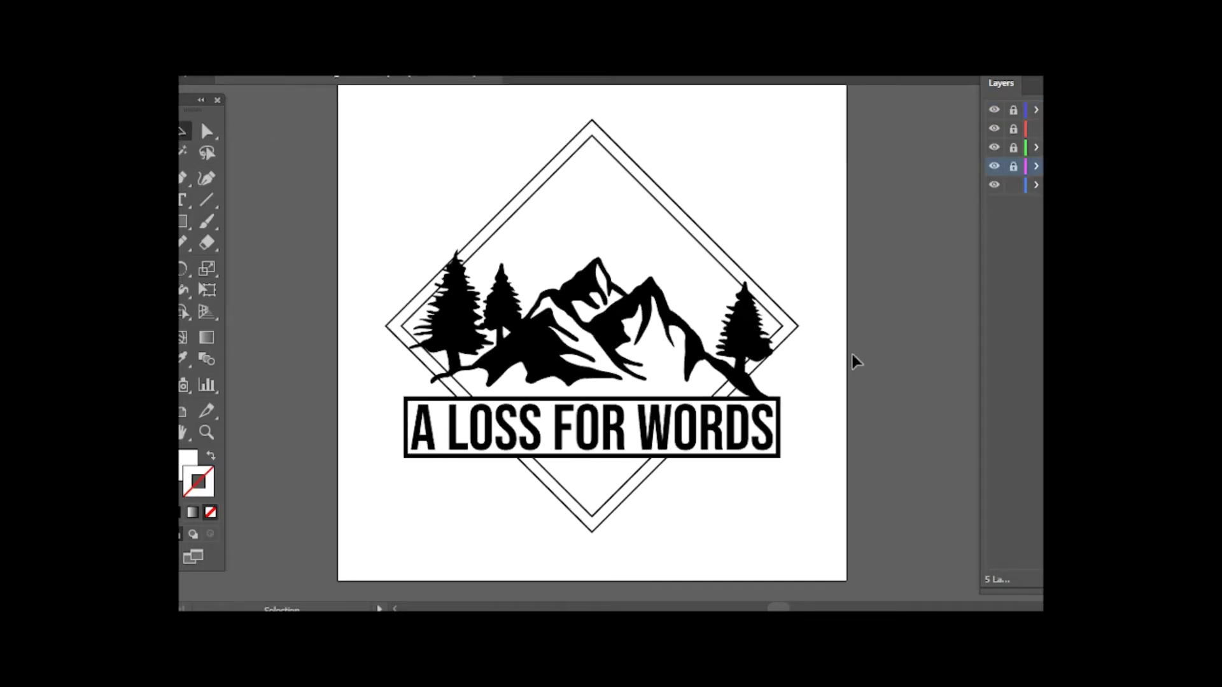
- Enlarge the double diamond frame to fill the page and thicken its stroke
{"action": "left_click", "coordinate": [698, 242]}
{"action": "left_click_drag", "start_coordinate": [801, 117], "coordinate": [813, 112]}
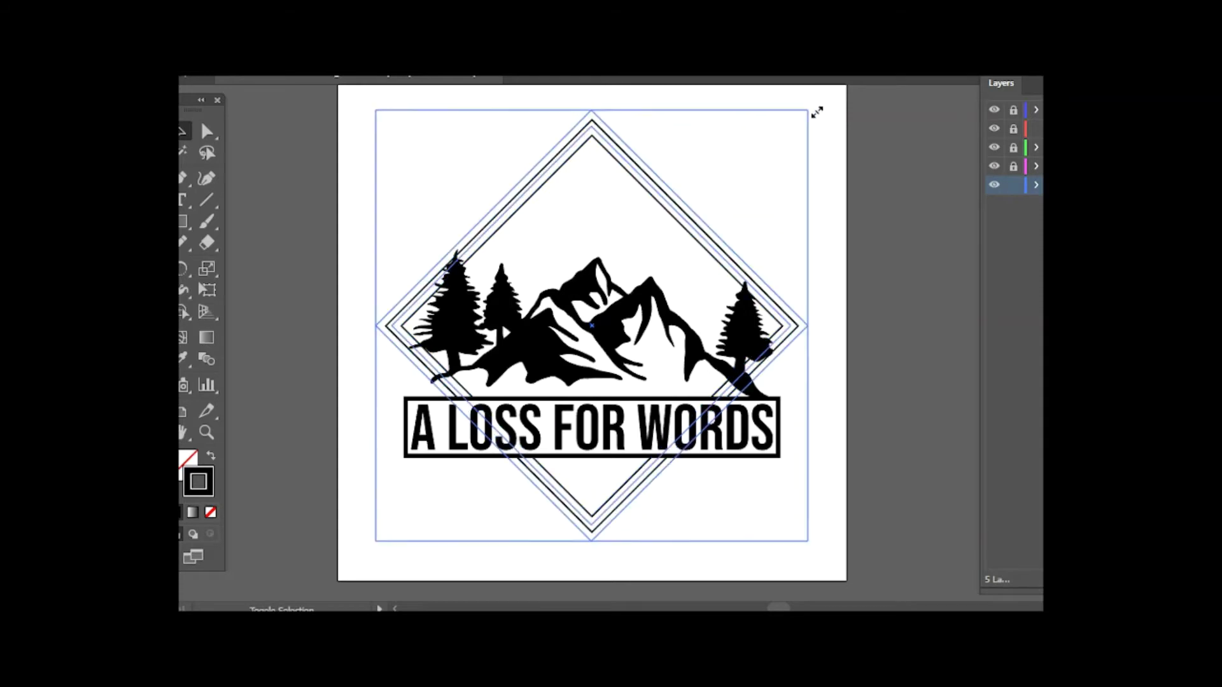
{"action": "scroll", "coordinate": [835, 102], "scroll_direction": "up", "scroll_amount": 3}
{"action": "left_click", "coordinate": [825, 121]}
{"action": "scroll", "coordinate": [592, 344], "scroll_direction": "down", "scroll_amount": 3}
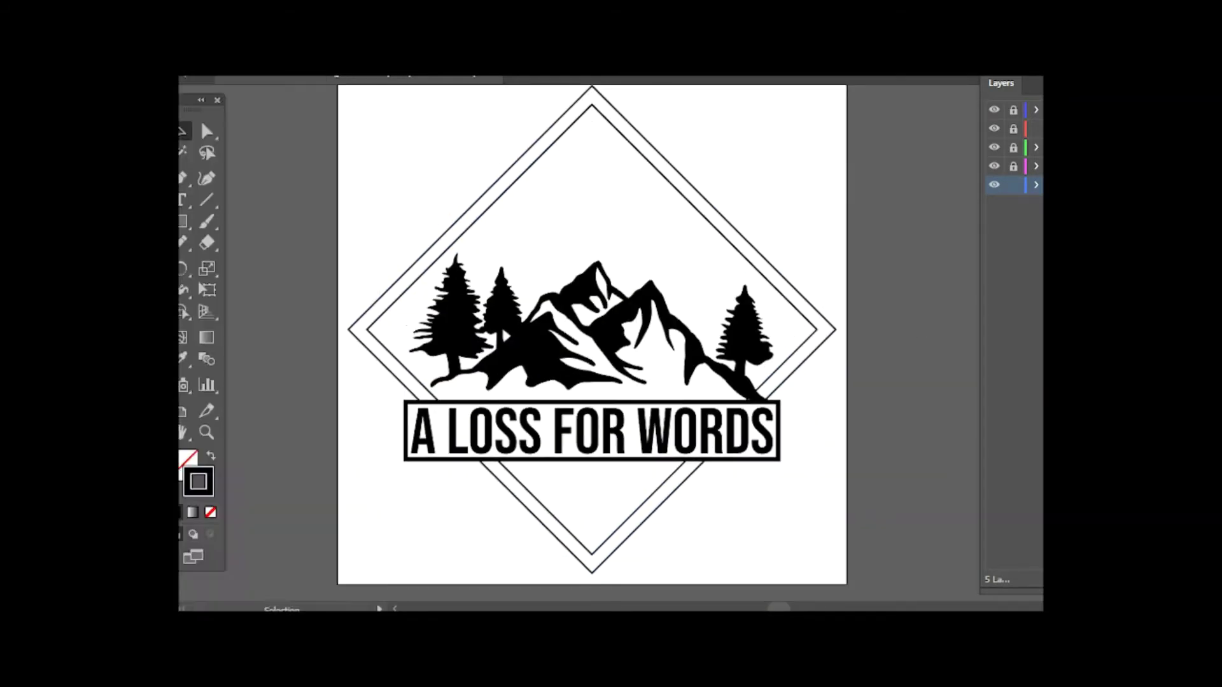
{"action": "left_click", "coordinate": [650, 146]}
{"action": "left_click", "coordinate": [399, 567]}
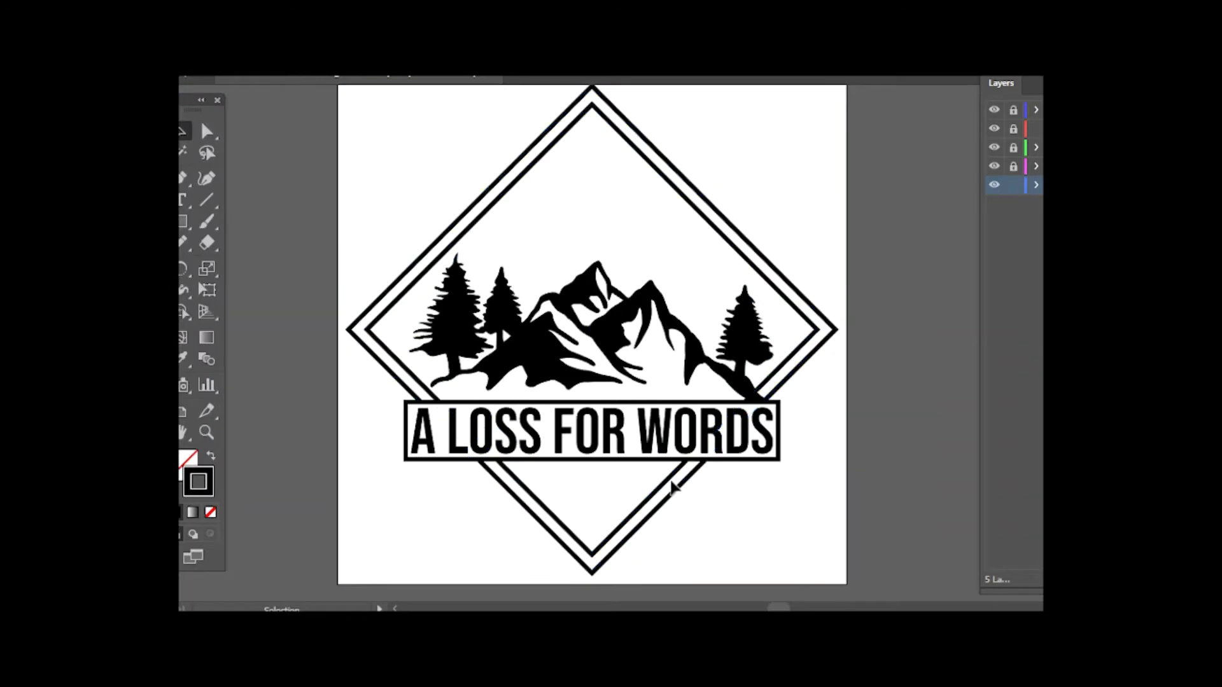
{"action": "key", "text": "ctrl+l"}
- Add the subtitle 'All Roads Lead Home' below the title in a sized script font
{"action": "left_click", "coordinate": [183, 200]}
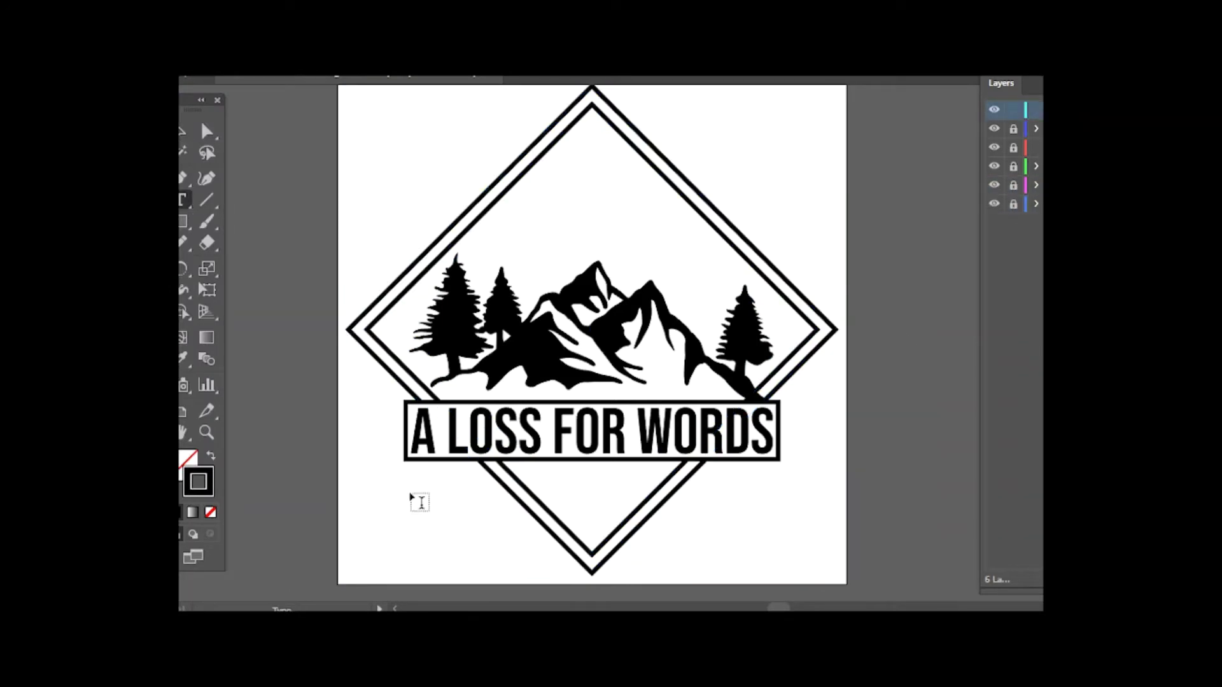
{"action": "left_click_drag", "start_coordinate": [395, 481], "coordinate": [869, 541]}
{"action": "key", "text": "ctrl+v"}
{"action": "key", "text": "Escape"}
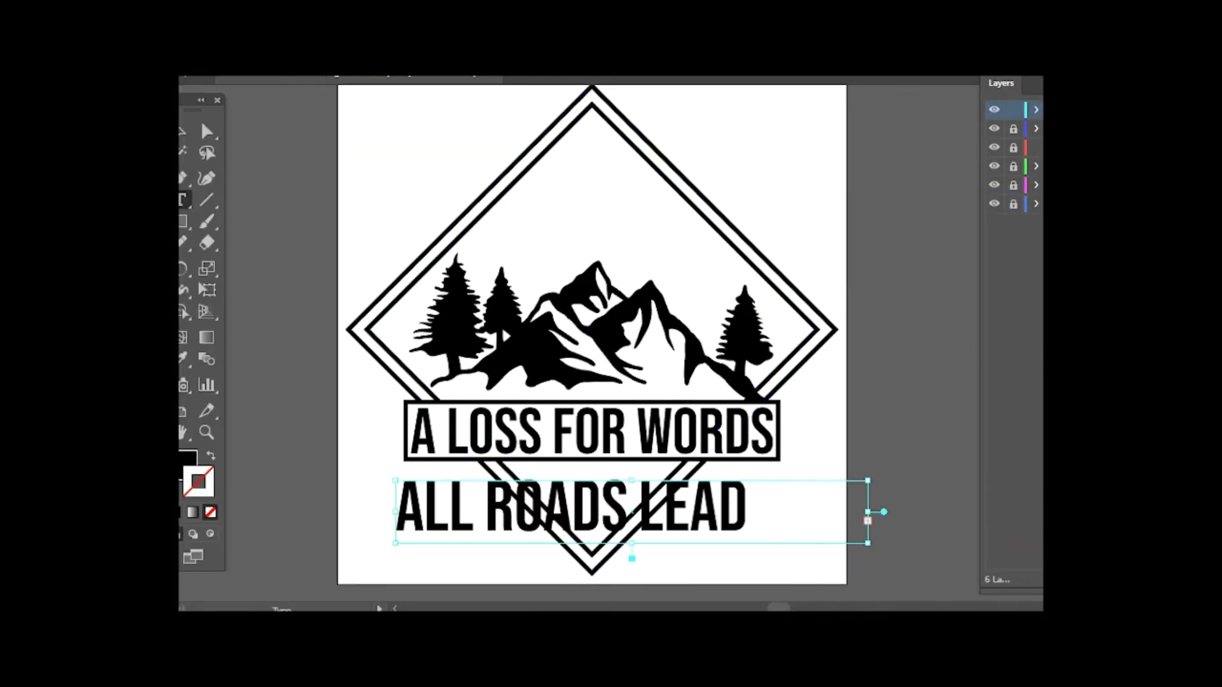
{"action": "left_click", "coordinate": [900, 448]}
{"action": "type", "text": "ALL ROADS LEAD HOME"}
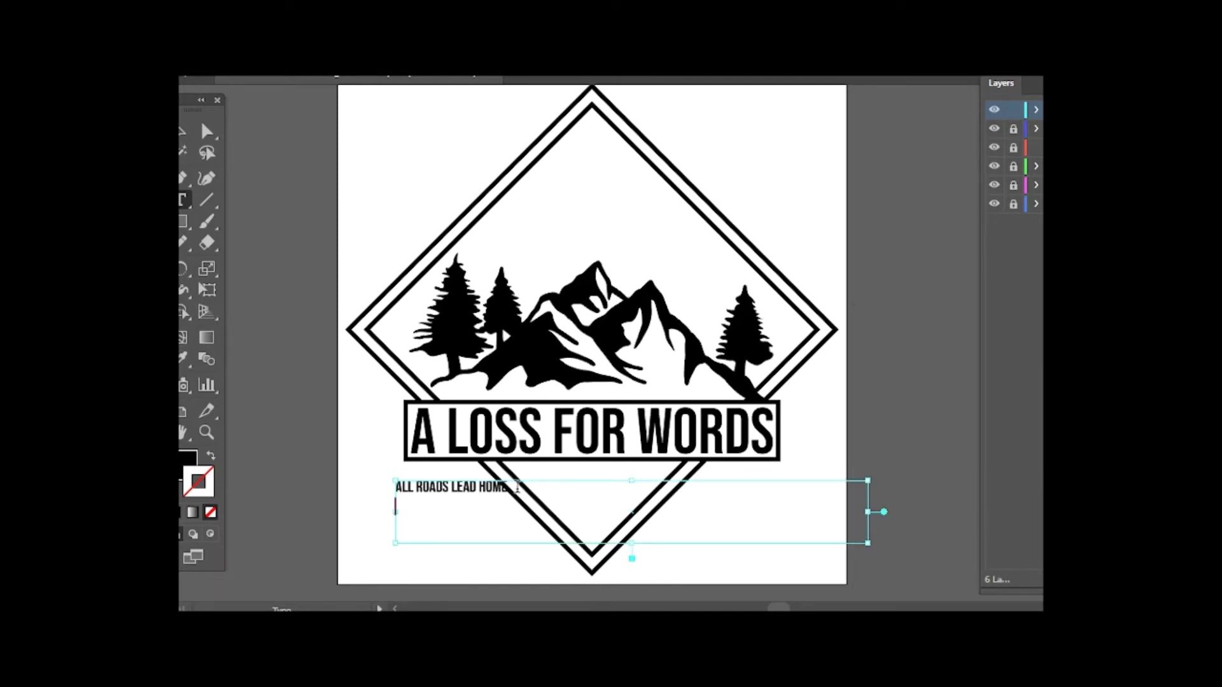
{"action": "left_click", "coordinate": [899, 501]}
{"action": "left_click", "coordinate": [900, 501]}
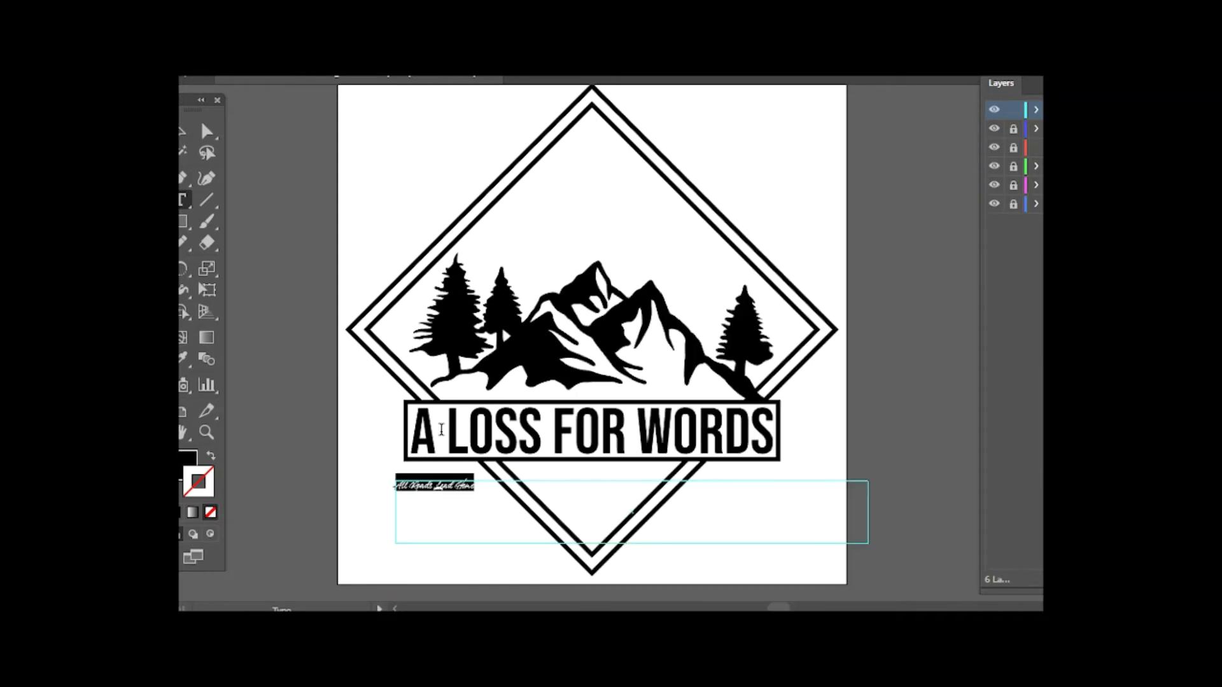
{"action": "left_click", "coordinate": [868, 586]}
{"action": "key", "text": "Escape"}
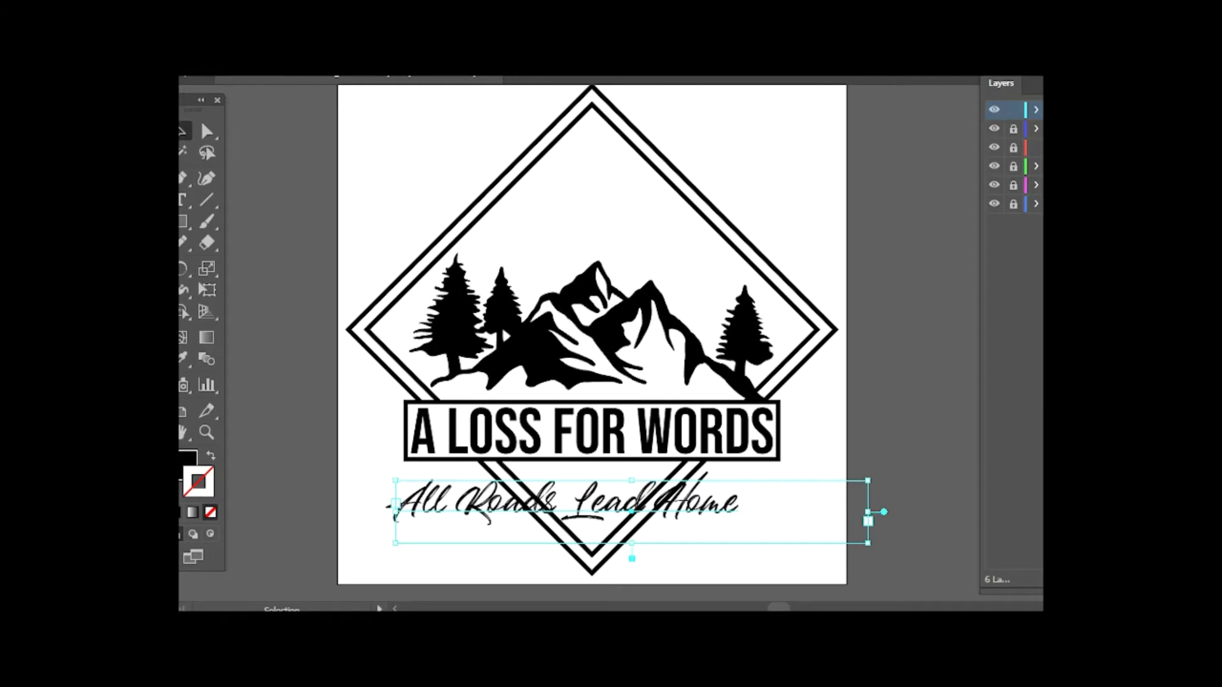
- Convert the subtitle text to outlines with Type > Create Outlines
{"action": "left_click", "coordinate": [197, 73]}
{"action": "left_click", "coordinate": [242, 358]}
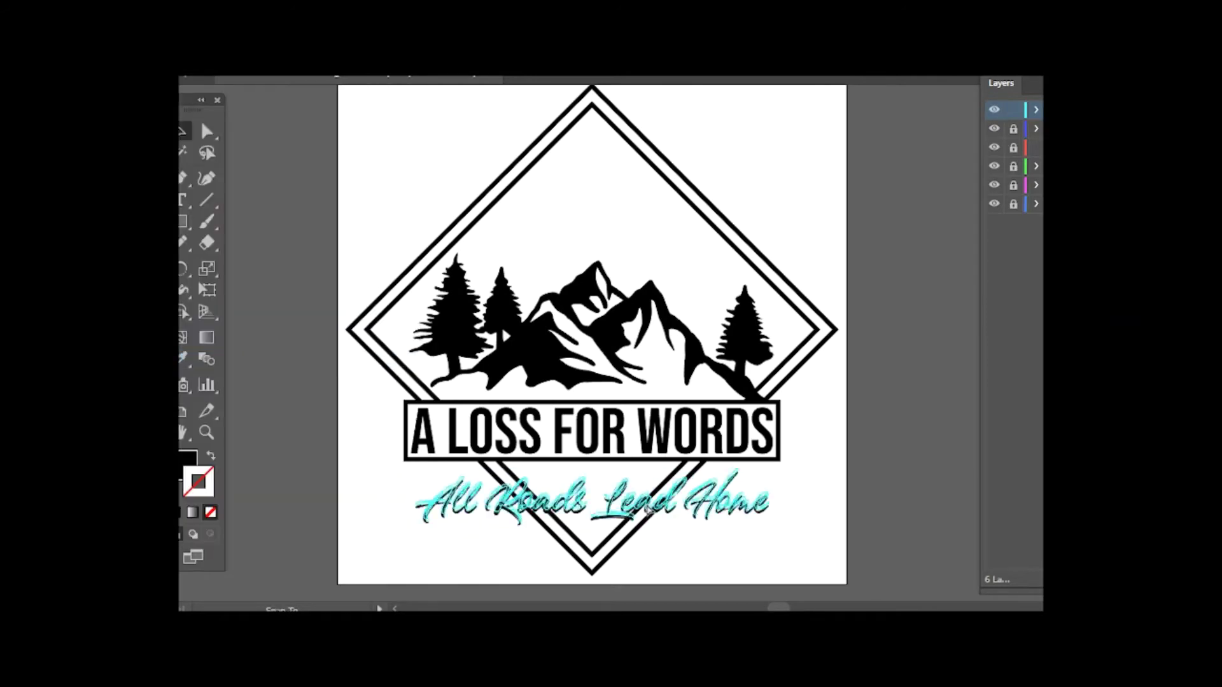
{"action": "left_click", "coordinate": [662, 528]}
{"action": "left_click", "coordinate": [674, 503]}
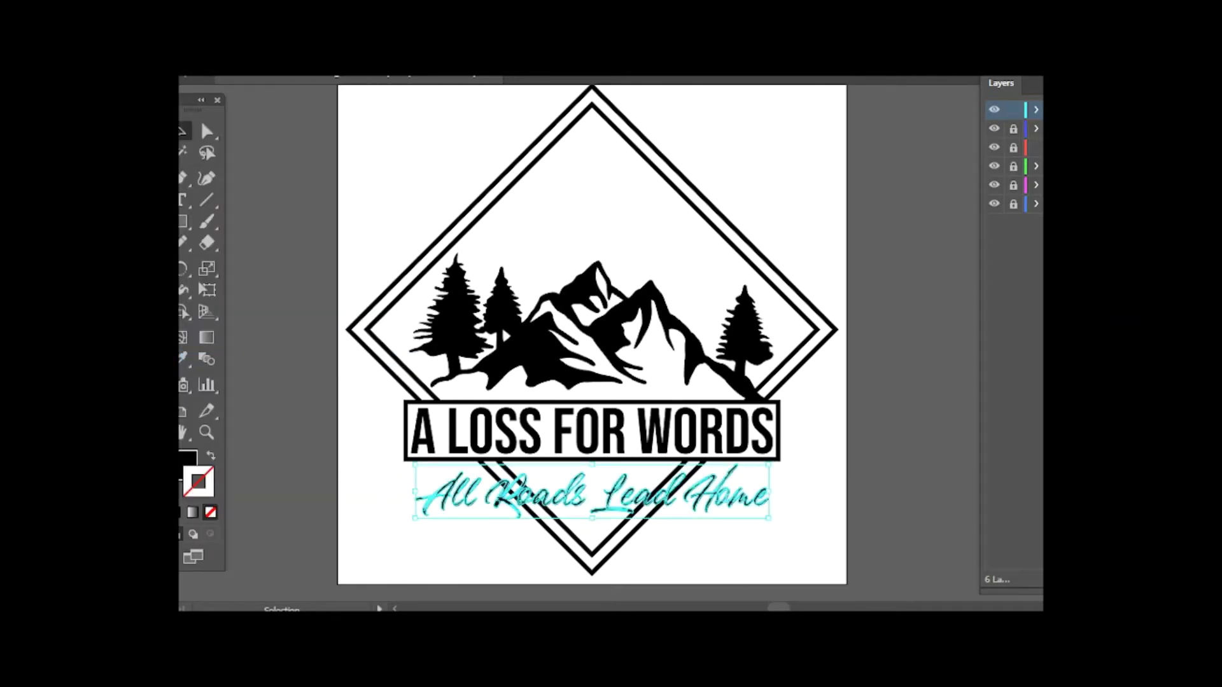
- Paste a subtitle copy behind the original on a new layer and adjust the layer locks
{"action": "key", "text": "ctrl+l"}
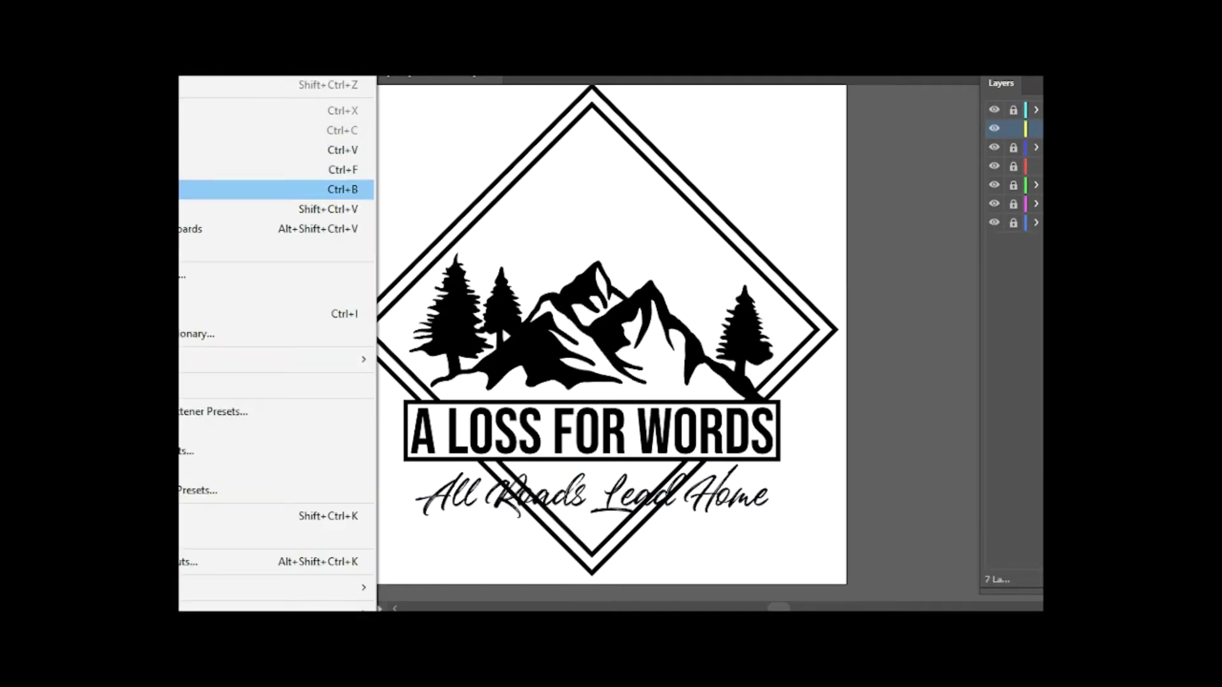
{"action": "left_click", "coordinate": [254, 189]}
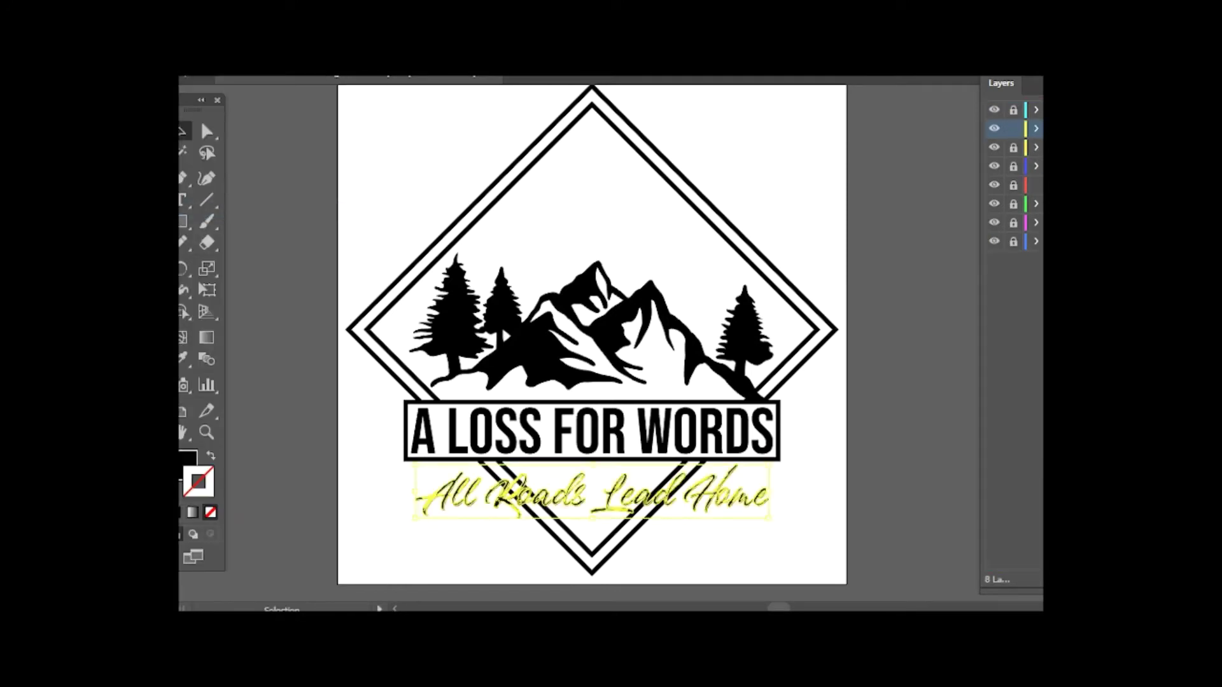
{"action": "left_click", "coordinate": [673, 485]}
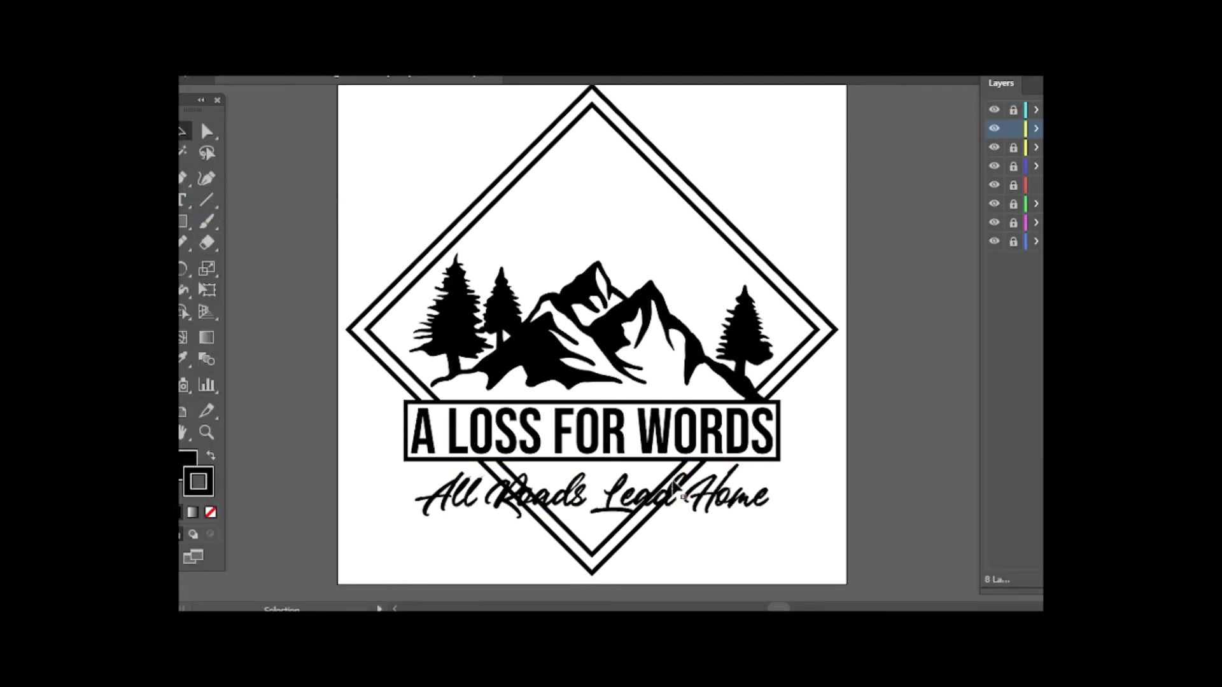
{"action": "left_click", "coordinate": [1014, 148]}
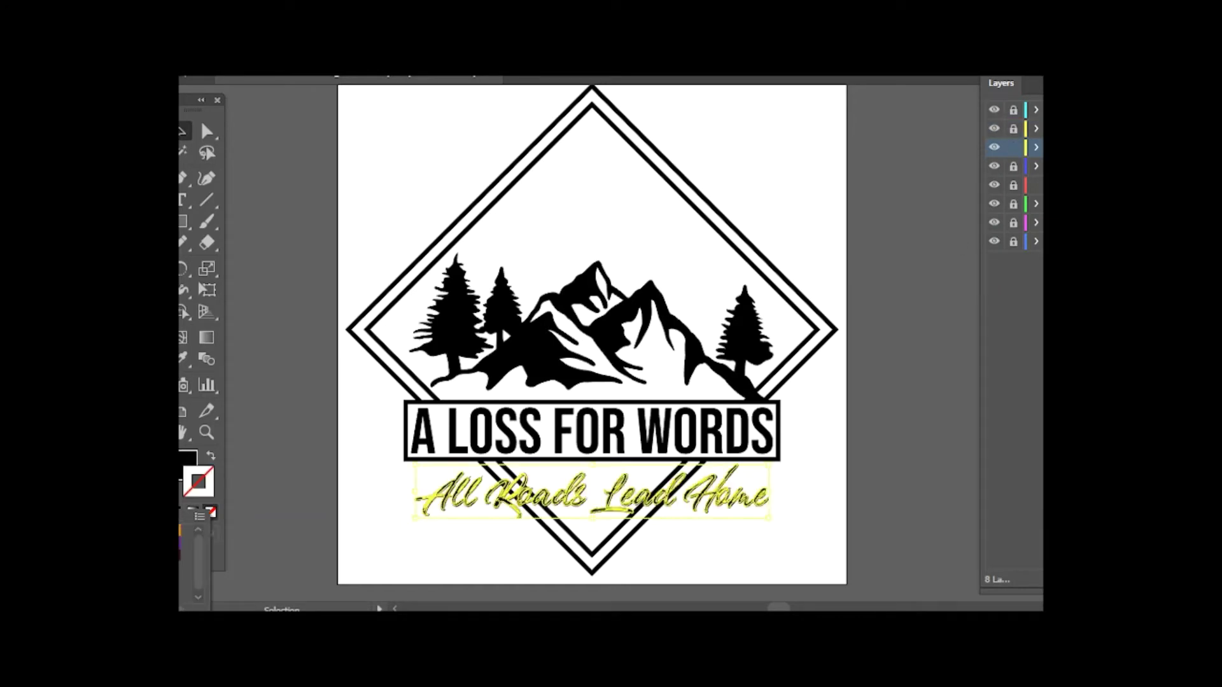
{"action": "left_click", "coordinate": [270, 562]}
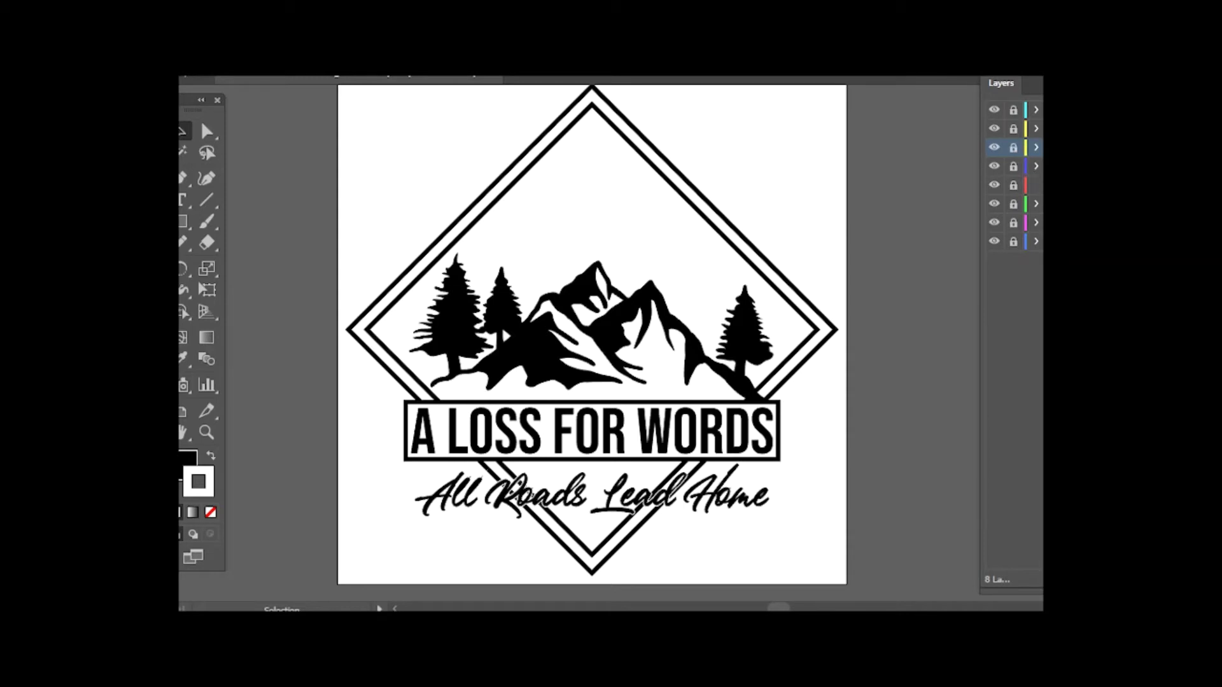
{"action": "left_click", "coordinate": [1006, 241]}
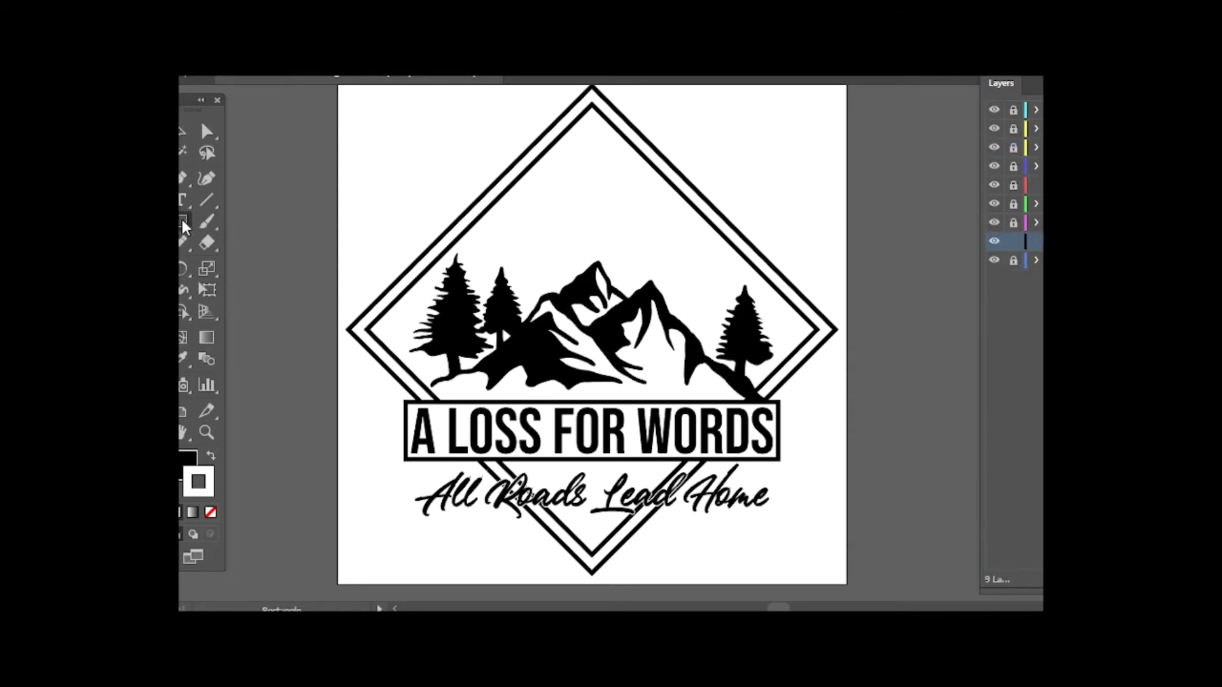
- On a new layer, draw an unfilled black-outlined circle of set size above the mountains
{"action": "left_click_drag", "start_coordinate": [184, 221], "coordinate": [248, 264]}
{"action": "left_click", "coordinate": [211, 513]}
{"action": "left_click", "coordinate": [211, 456]}
{"action": "left_click_drag", "start_coordinate": [543, 233], "coordinate": [612, 303]}
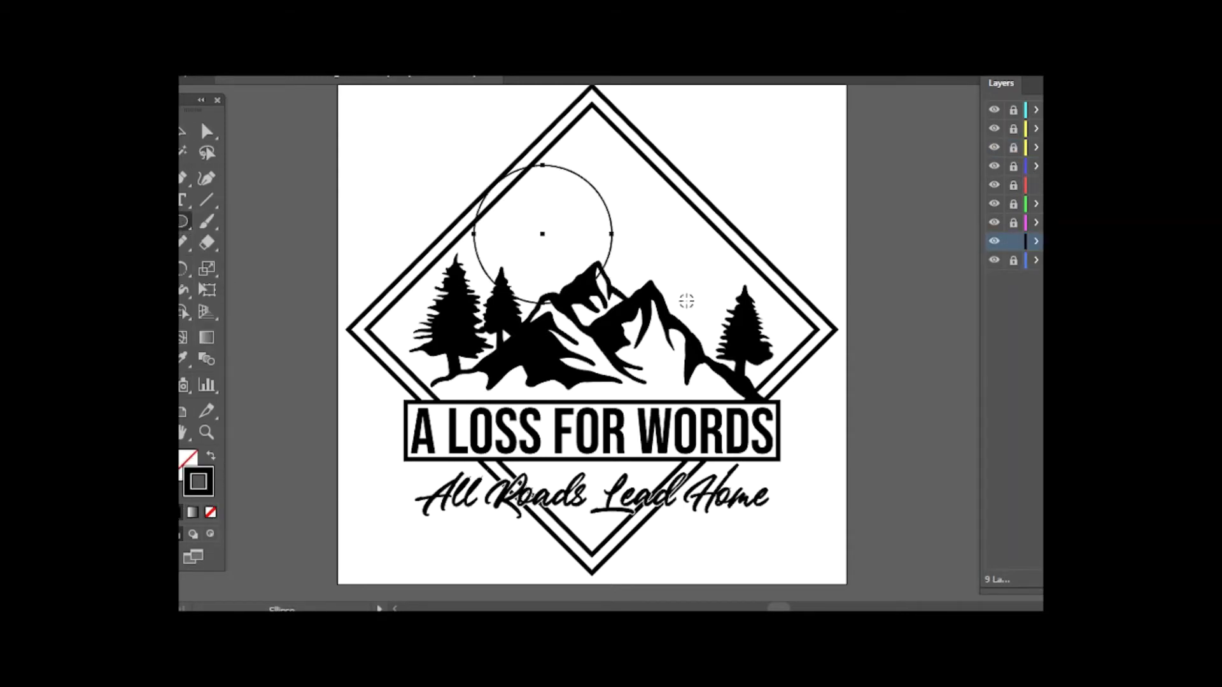
{"action": "left_click", "coordinate": [695, 278]}
{"action": "left_click", "coordinate": [662, 338]}
- Move the circle behind the mountain peaks and zoom in on it
{"action": "left_click", "coordinate": [183, 135]}
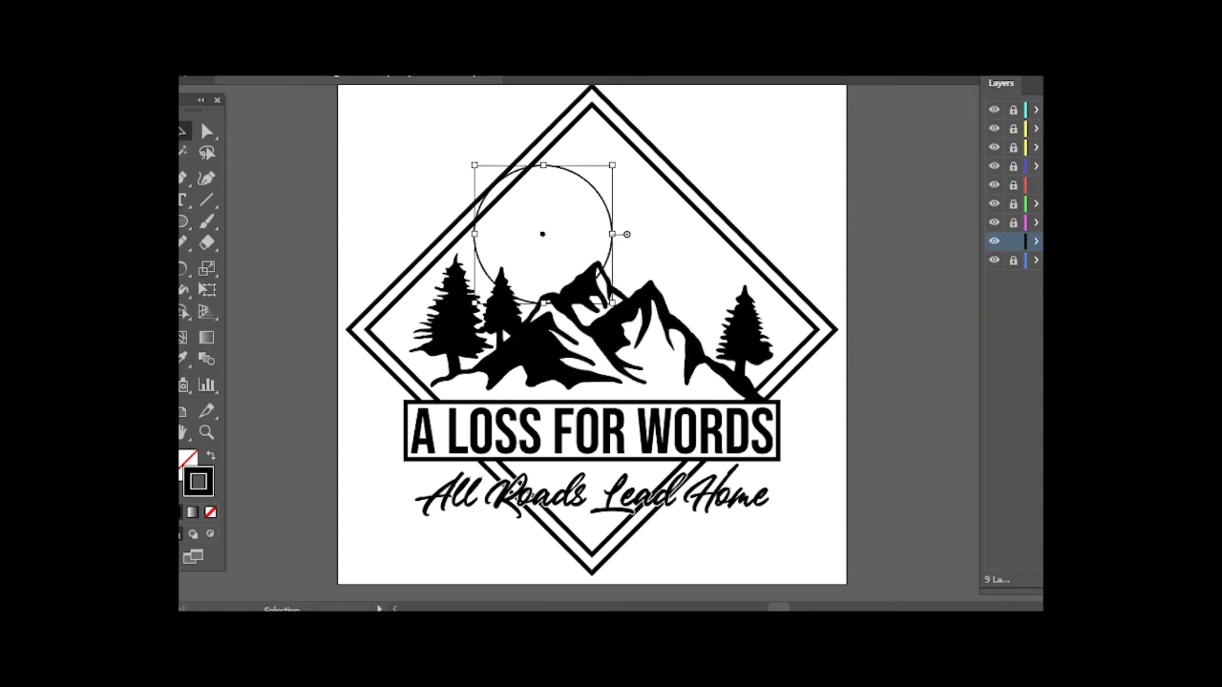
{"action": "mouse_move", "coordinate": [599, 275]}
{"action": "left_mouse_down"}
{"action": "mouse_move", "coordinate": [647, 278]}
{"action": "mouse_move", "coordinate": [709, 331]}
{"action": "left_mouse_up"}
{"action": "left_click", "coordinate": [647, 282]}
{"action": "left_click", "coordinate": [782, 221]}
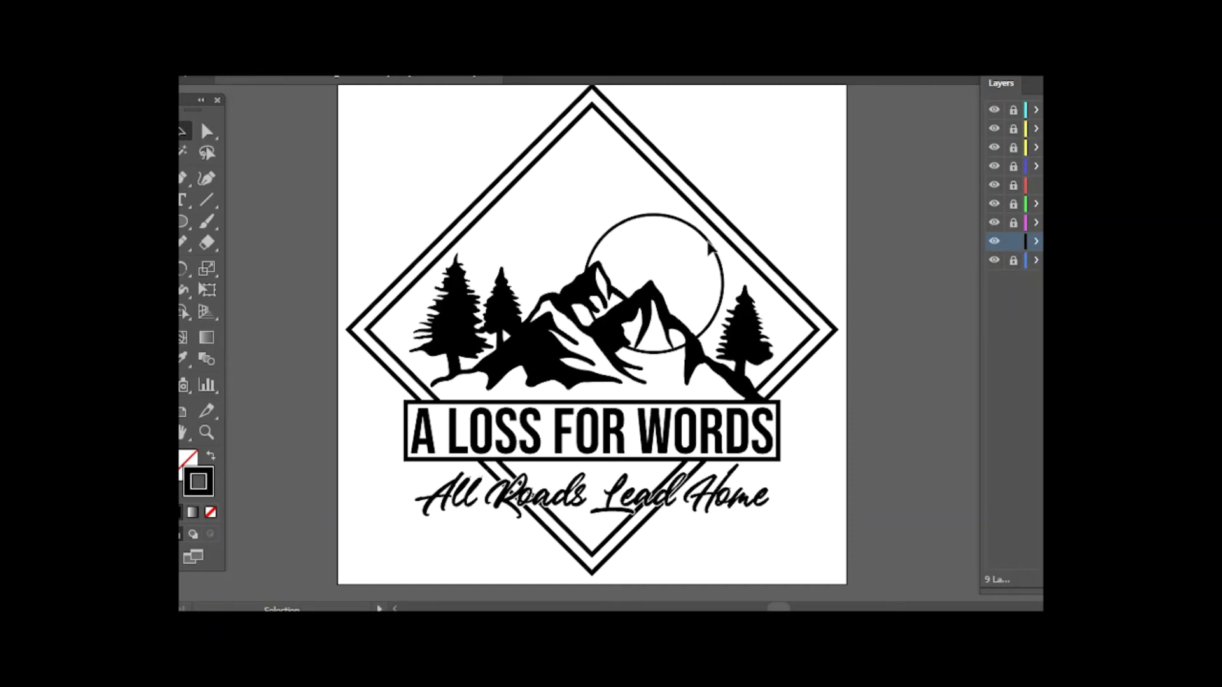
{"action": "left_click", "coordinate": [206, 432]}
{"action": "left_click", "coordinate": [682, 304]}
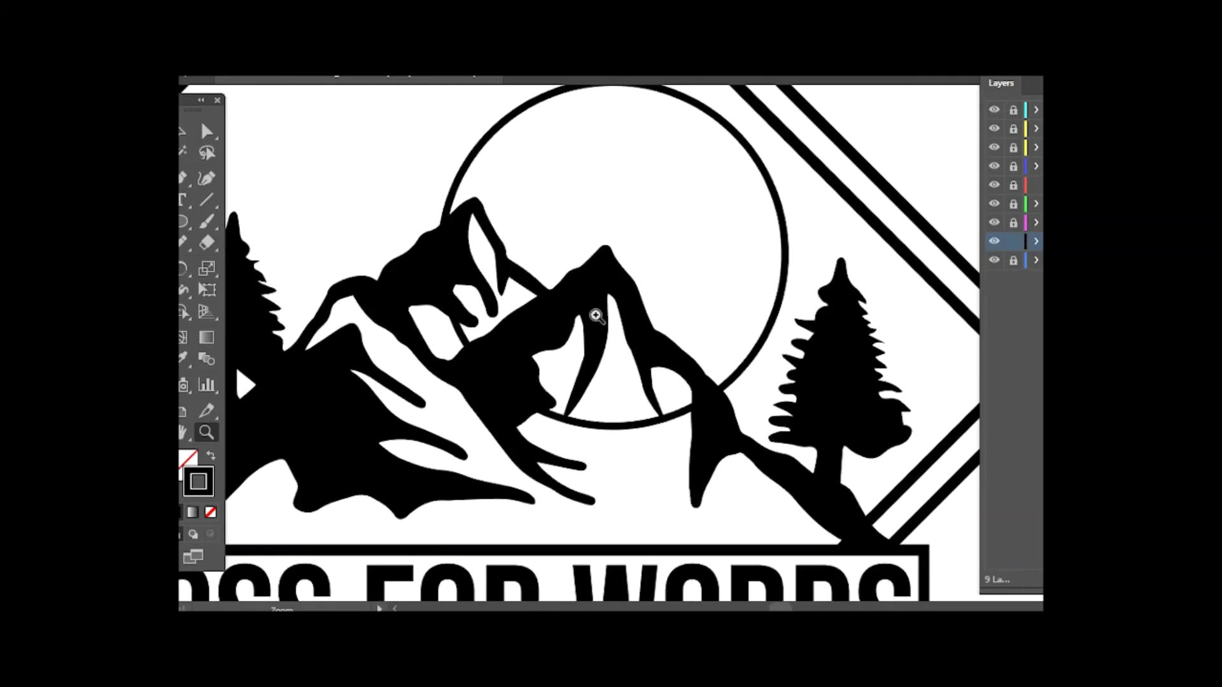
- Mark where the circle meets the mountain peaks with red freehand strokes
{"action": "key", "text": "n"}
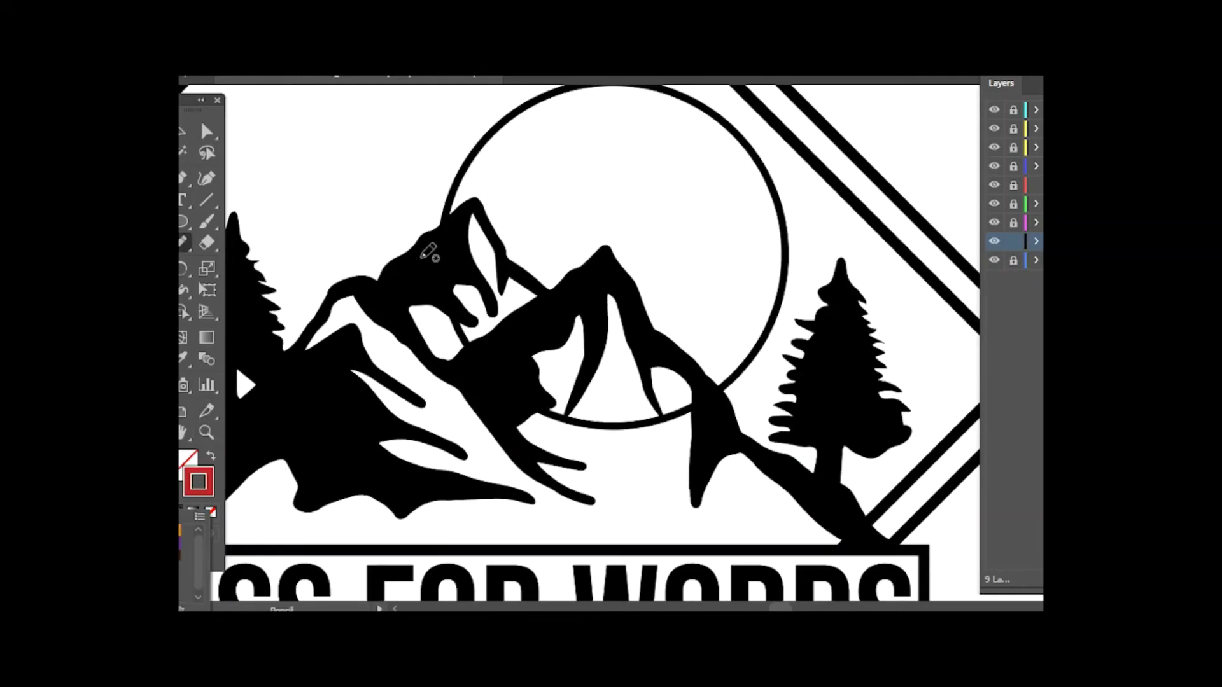
{"action": "left_click_drag", "start_coordinate": [420, 246], "coordinate": [477, 224]}
{"action": "left_click_drag", "start_coordinate": [695, 380], "coordinate": [714, 406]}
{"action": "left_click_drag", "start_coordinate": [702, 378], "coordinate": [720, 401]}
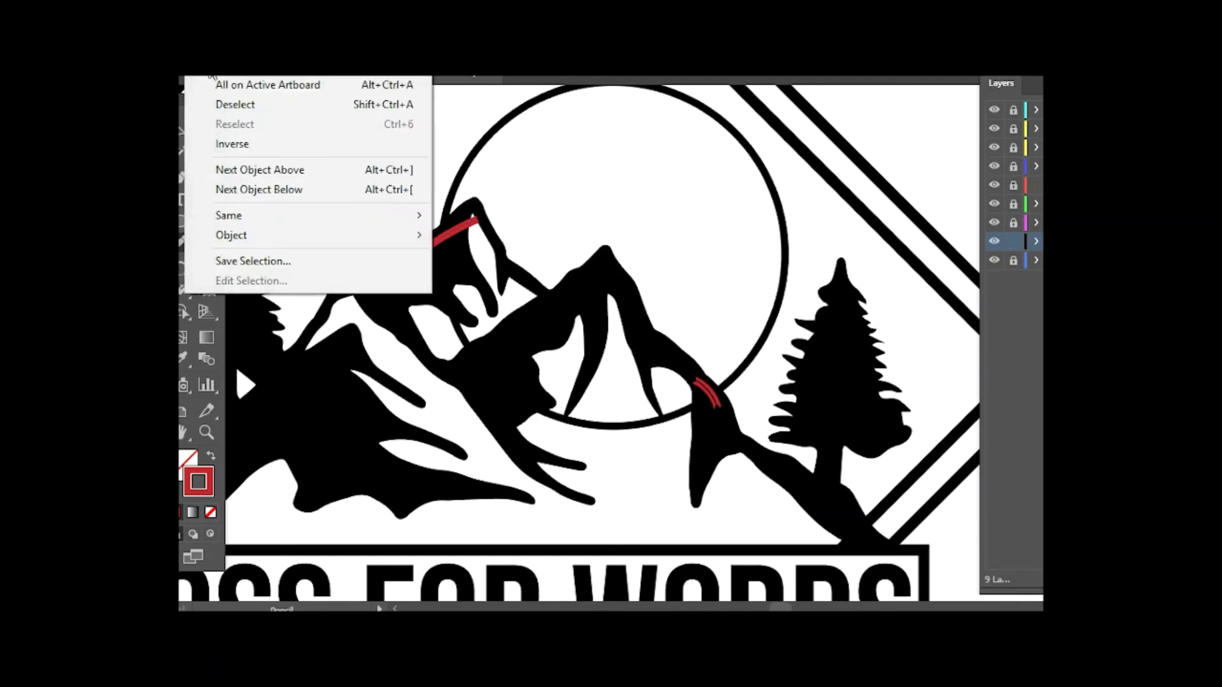
- Merge the peak and moon pieces with Shape Builder and delete the stray marks
{"action": "key", "text": "shift+m"}
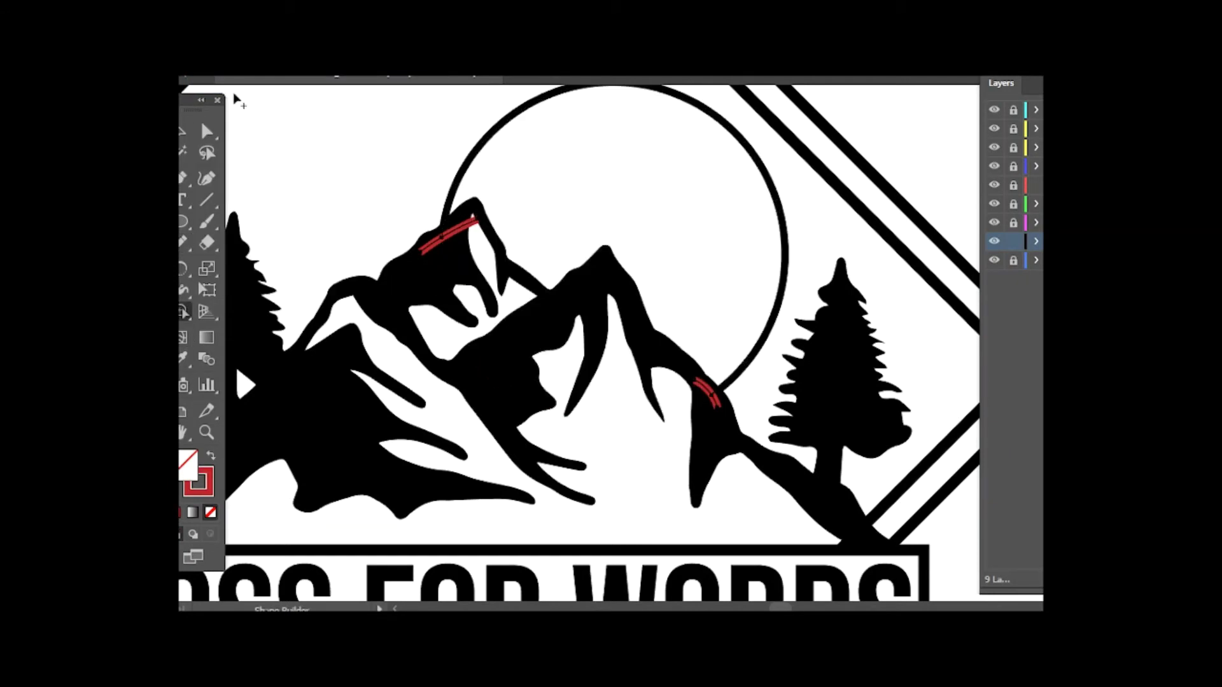
{"action": "right_click", "coordinate": [238, 102]}
{"action": "left_click", "coordinate": [294, 164]}
{"action": "key", "text": "v"}
{"action": "left_click", "coordinate": [447, 236]}
{"action": "key", "text": "Delete"}
{"action": "left_click", "coordinate": [709, 395]}
{"action": "key", "text": "Delete"}
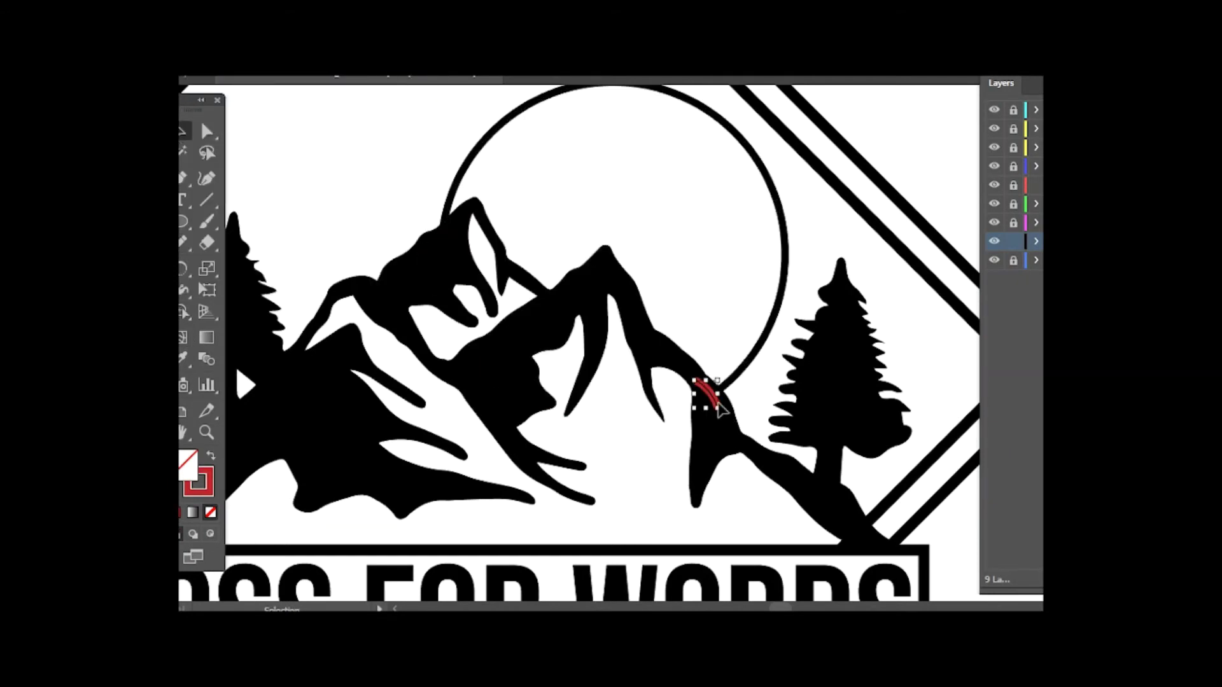
{"action": "key", "text": "ctrl+0"}
- Draw a short vertical black line in the artboard's top-left corner
{"action": "key", "text": "d"}
{"action": "key", "text": "backslash"}
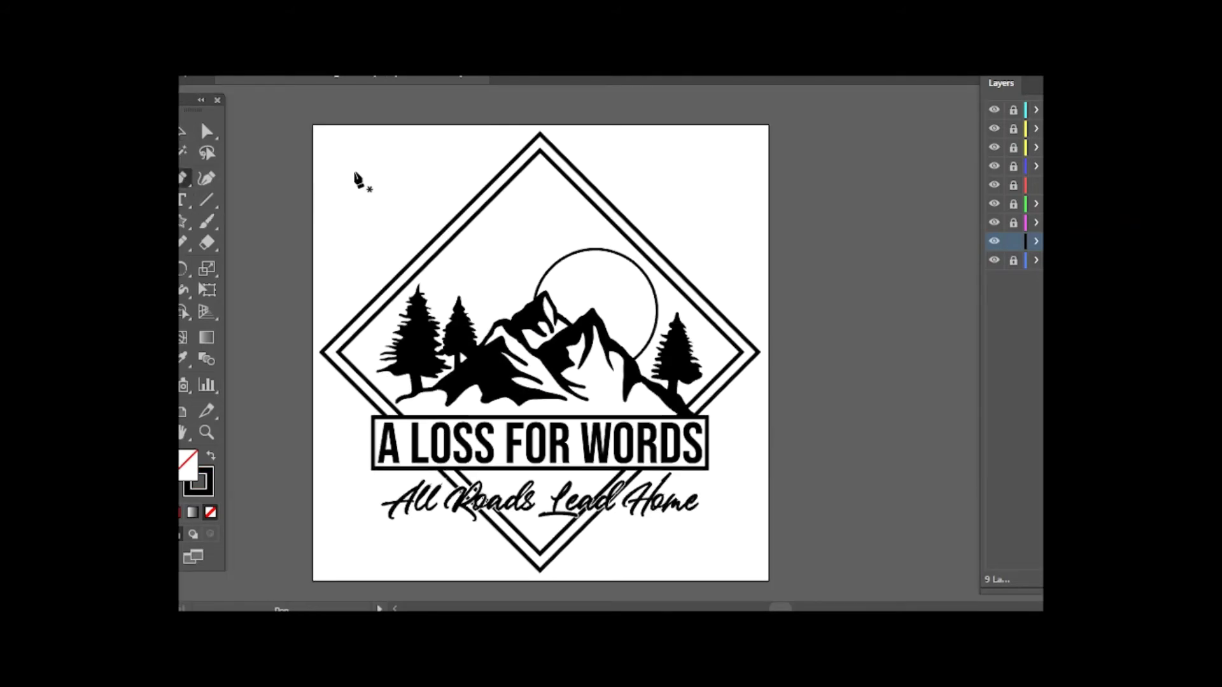
{"action": "left_click_drag", "start_coordinate": [355, 172], "coordinate": [355, 236]}
- Taper the vertical line with a width profile and add a rotated copy, forming a four-point star
{"action": "left_click", "coordinate": [354, 204]}
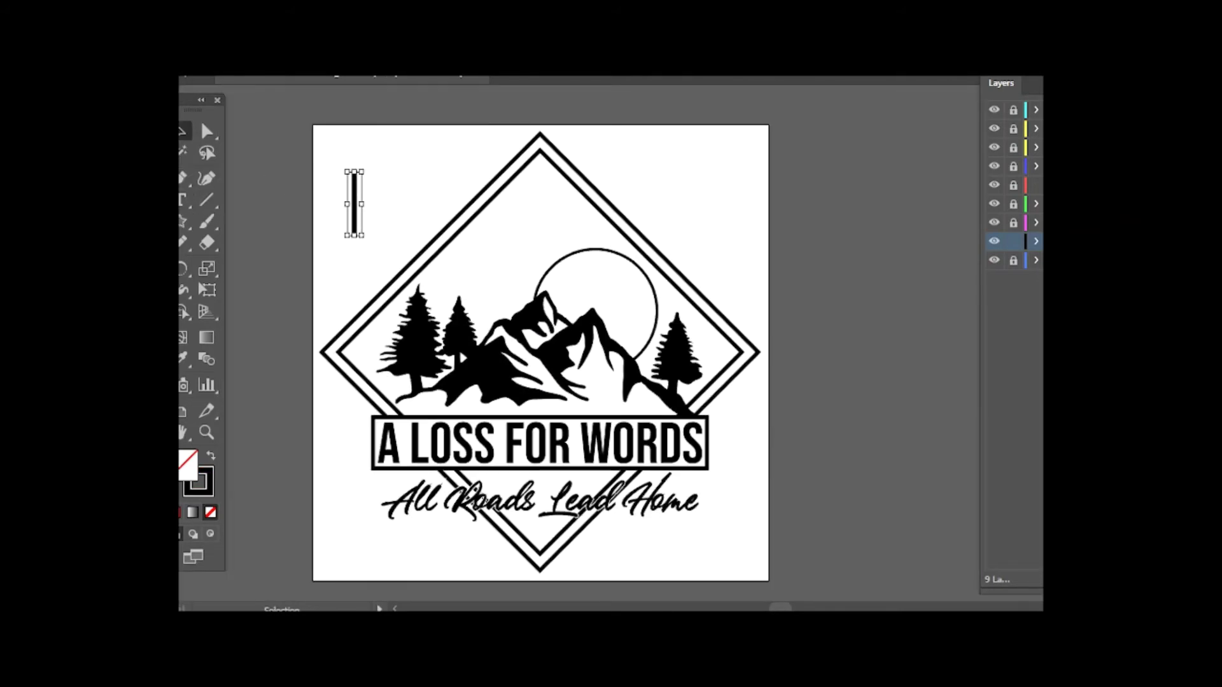
{"action": "left_click", "coordinate": [280, 609]}
{"action": "left_click", "coordinate": [318, 417]}
{"action": "right_click", "coordinate": [354, 216]}
{"action": "left_click", "coordinate": [616, 519]}
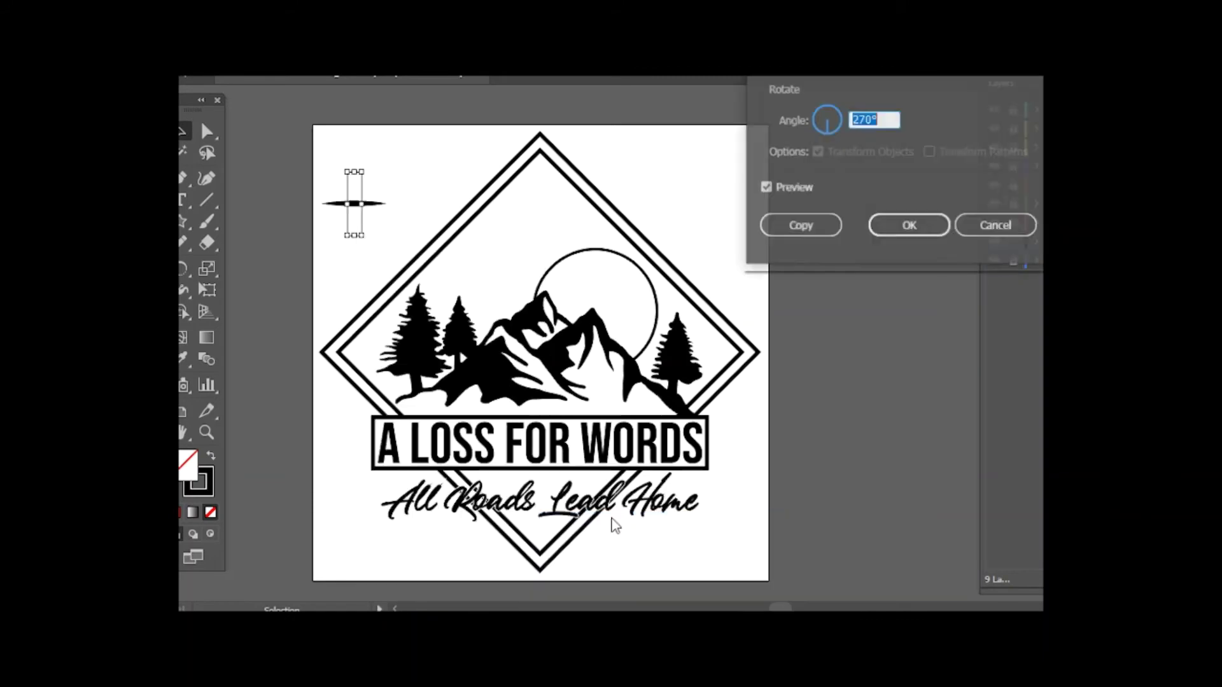
{"action": "left_click", "coordinate": [793, 226]}
{"action": "left_click_drag", "start_coordinate": [334, 173], "coordinate": [393, 260]}
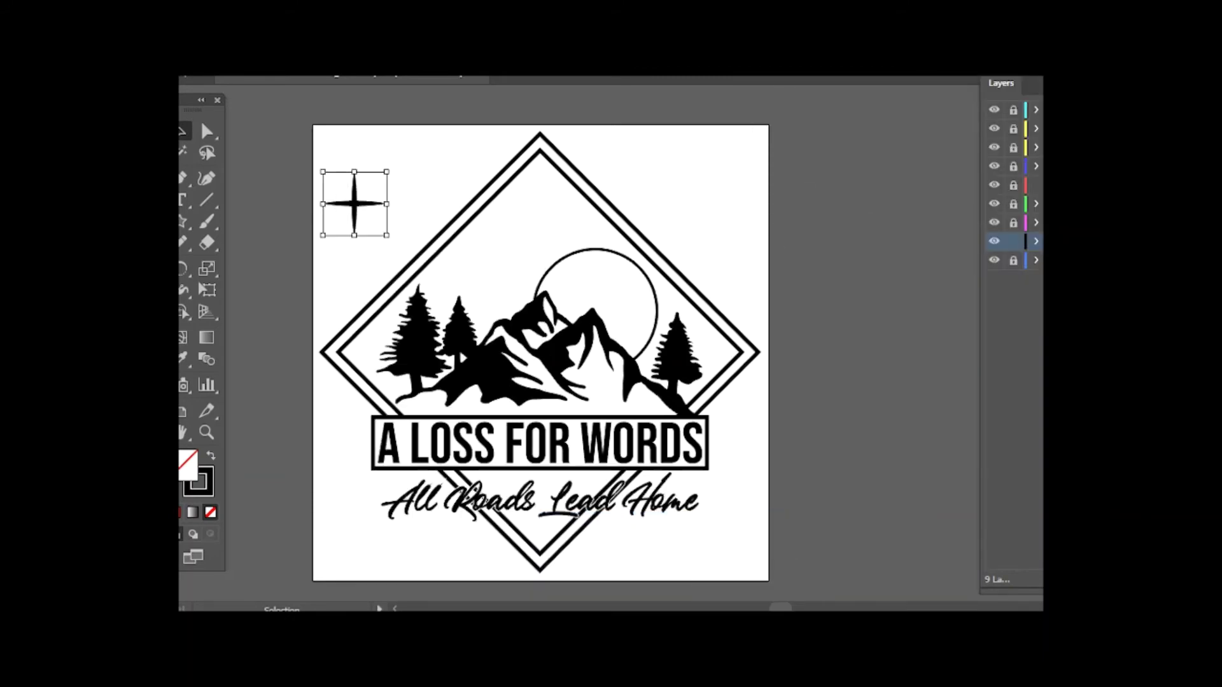
{"action": "left_click", "coordinate": [737, 477]}
- Draw a small solid black star beside the four-point star
{"action": "left_click", "coordinate": [183, 220]}
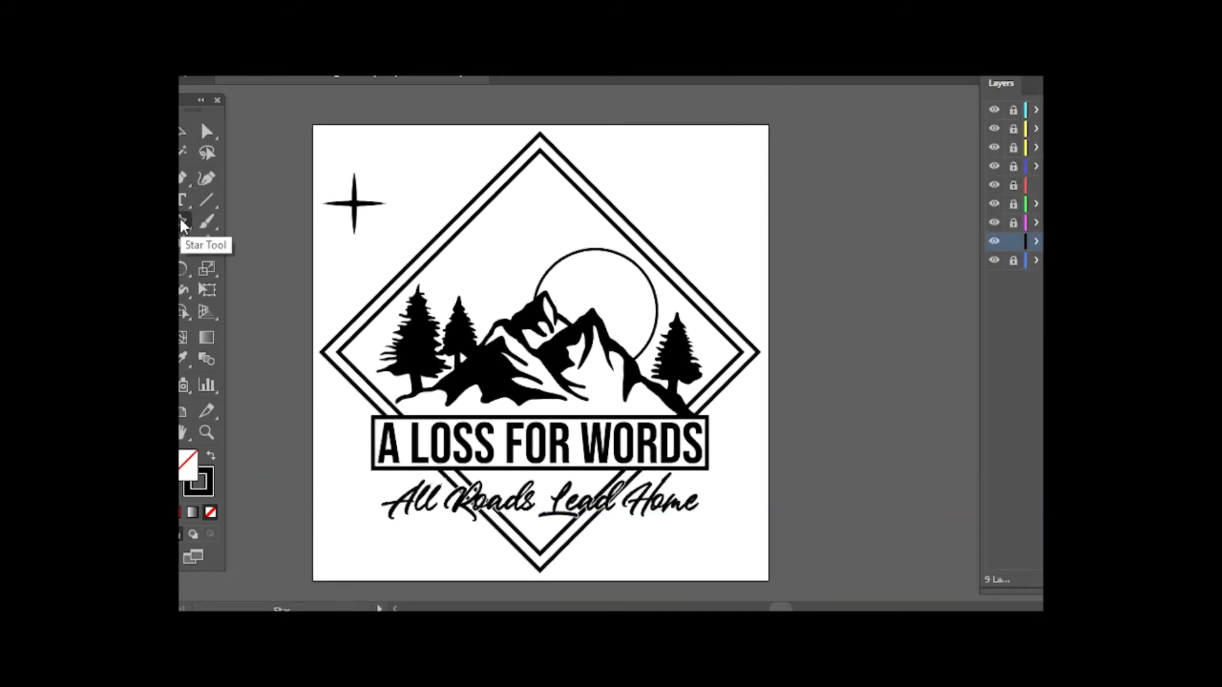
{"action": "left_click", "coordinate": [439, 166]}
{"action": "key", "text": "Return"}
{"action": "left_click", "coordinate": [194, 134]}
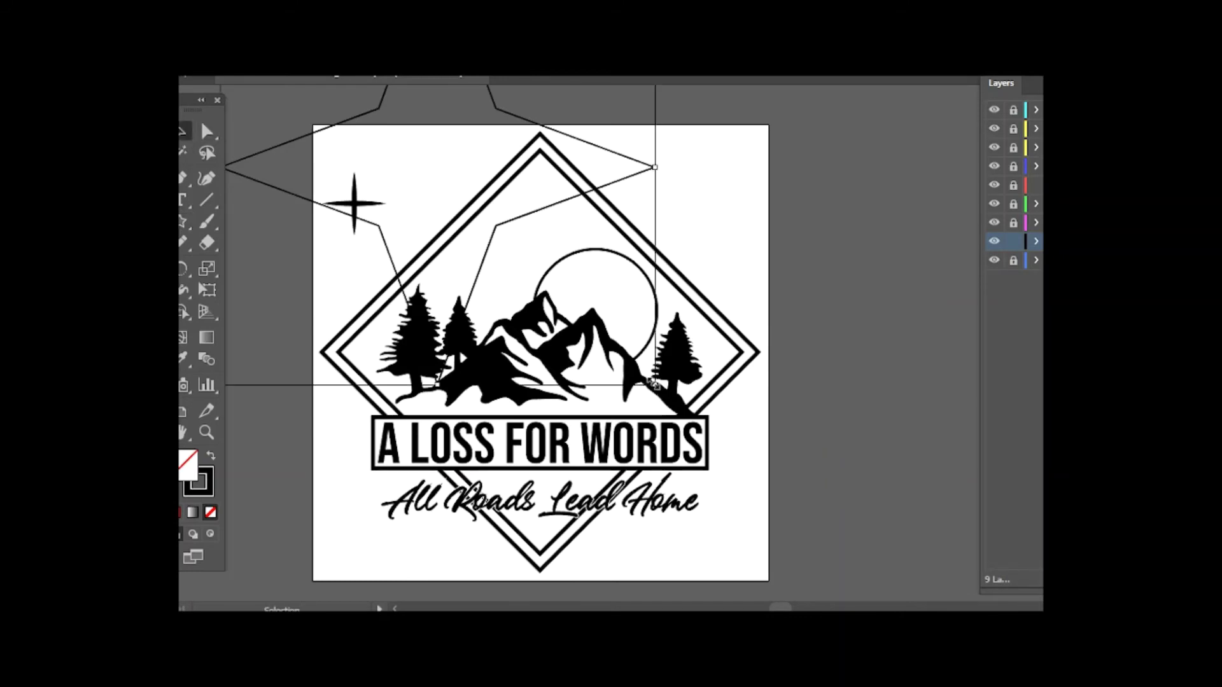
{"action": "left_click_drag", "start_coordinate": [654, 376], "coordinate": [484, 210]}
{"action": "left_click_drag", "start_coordinate": [422, 184], "coordinate": [438, 167]}
{"action": "key", "text": "shift+x"}
- Rotate the black star 50°
{"action": "right_click", "coordinate": [433, 175]}
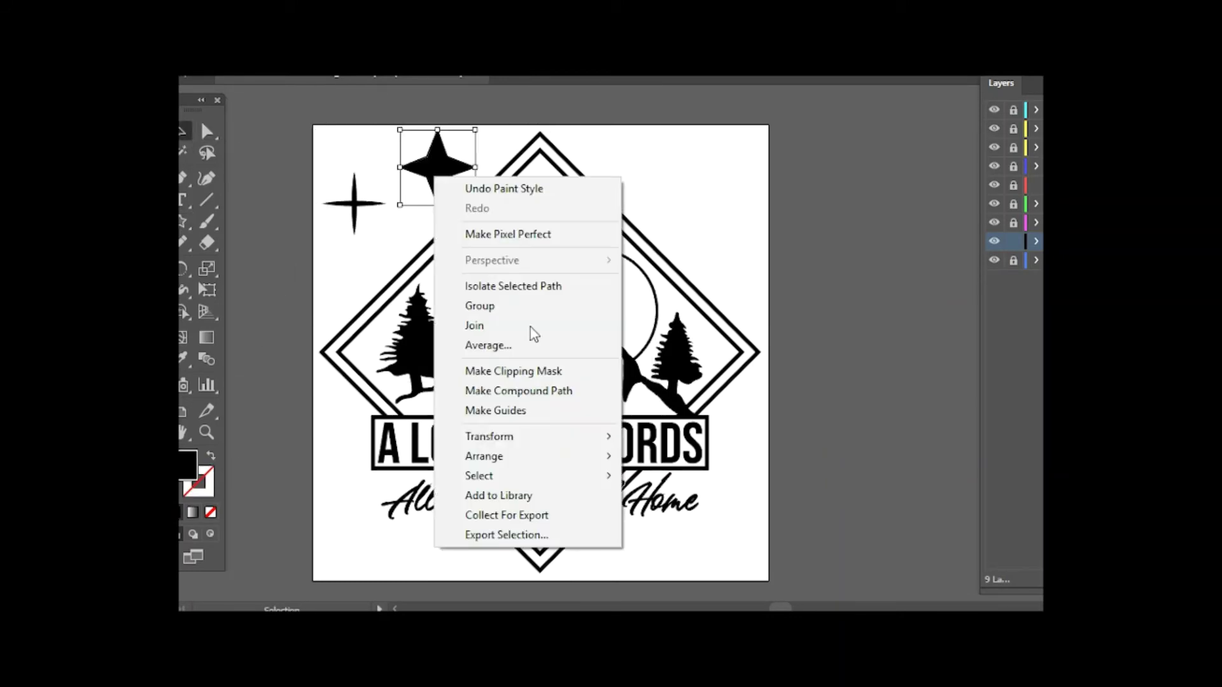
{"action": "left_click", "coordinate": [731, 481]}
{"action": "left_click", "coordinate": [817, 122]}
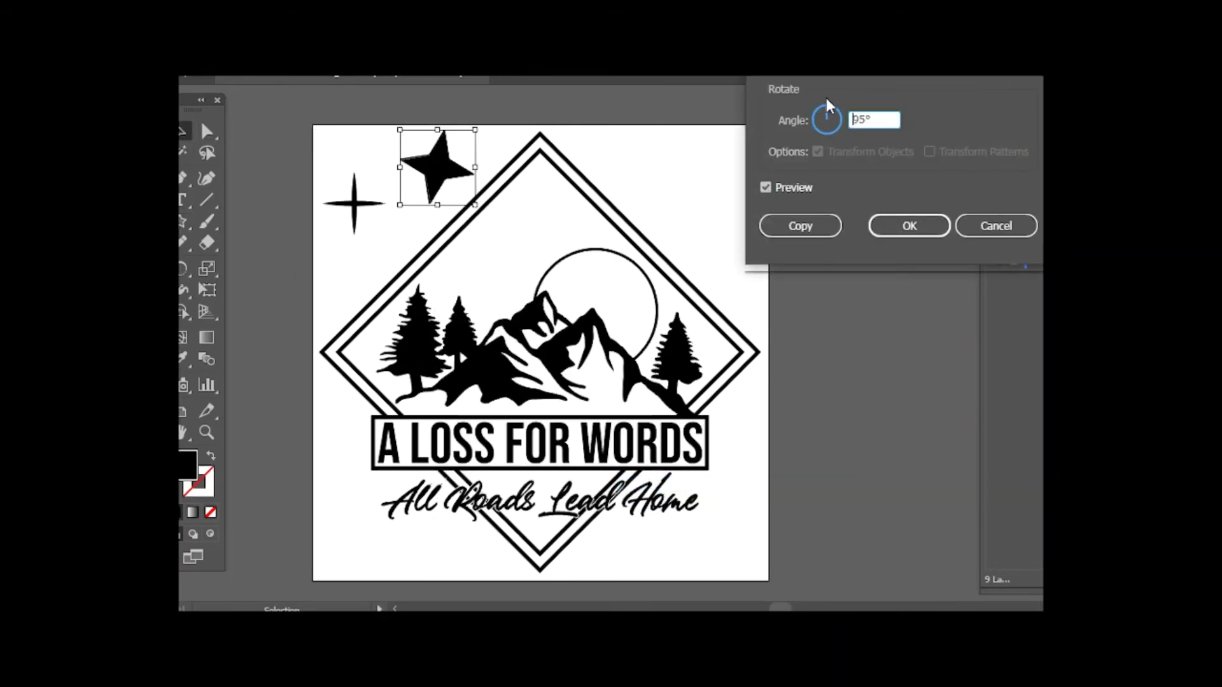
{"action": "left_click_drag", "start_coordinate": [828, 105], "coordinate": [842, 117]}
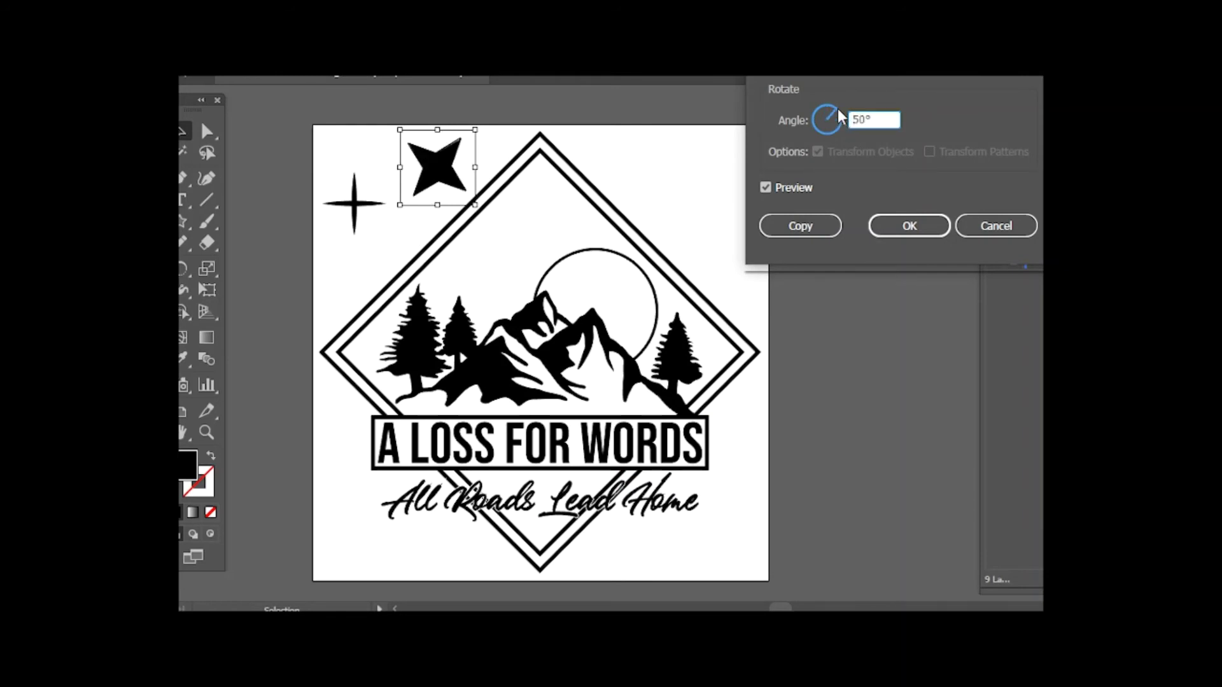
{"action": "left_click", "coordinate": [909, 225]}
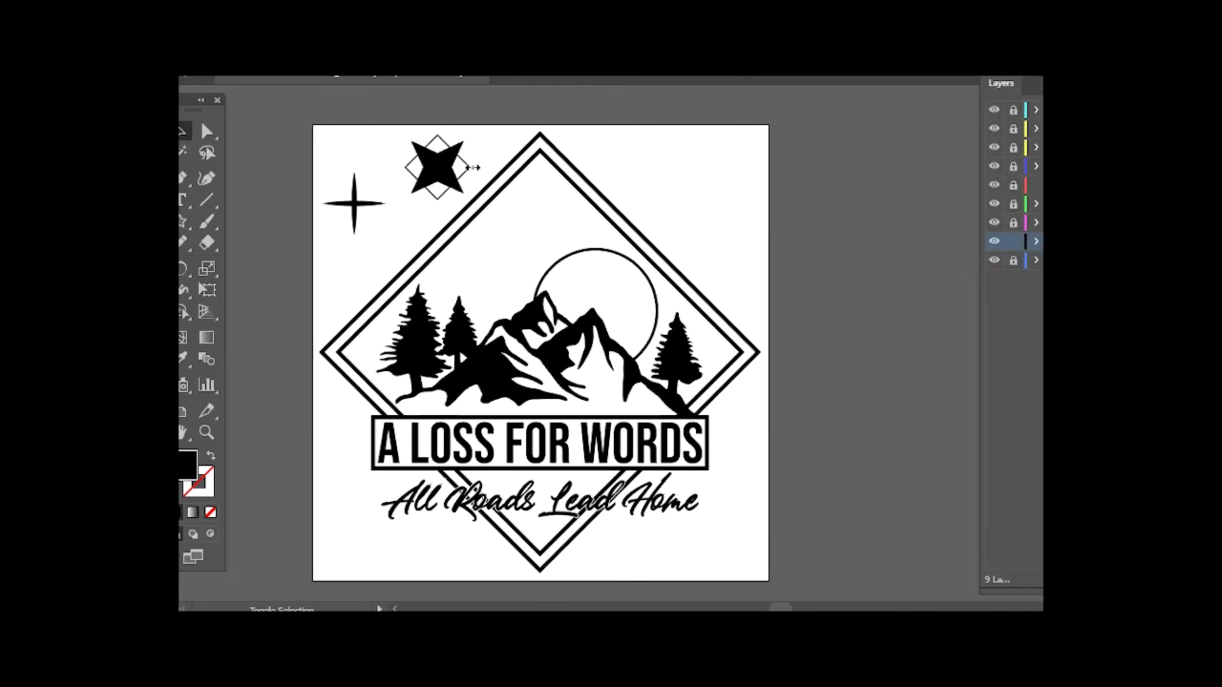
- Lay the tapered four-point star over the black star to form an eight-point star
{"action": "left_click", "coordinate": [355, 203]}
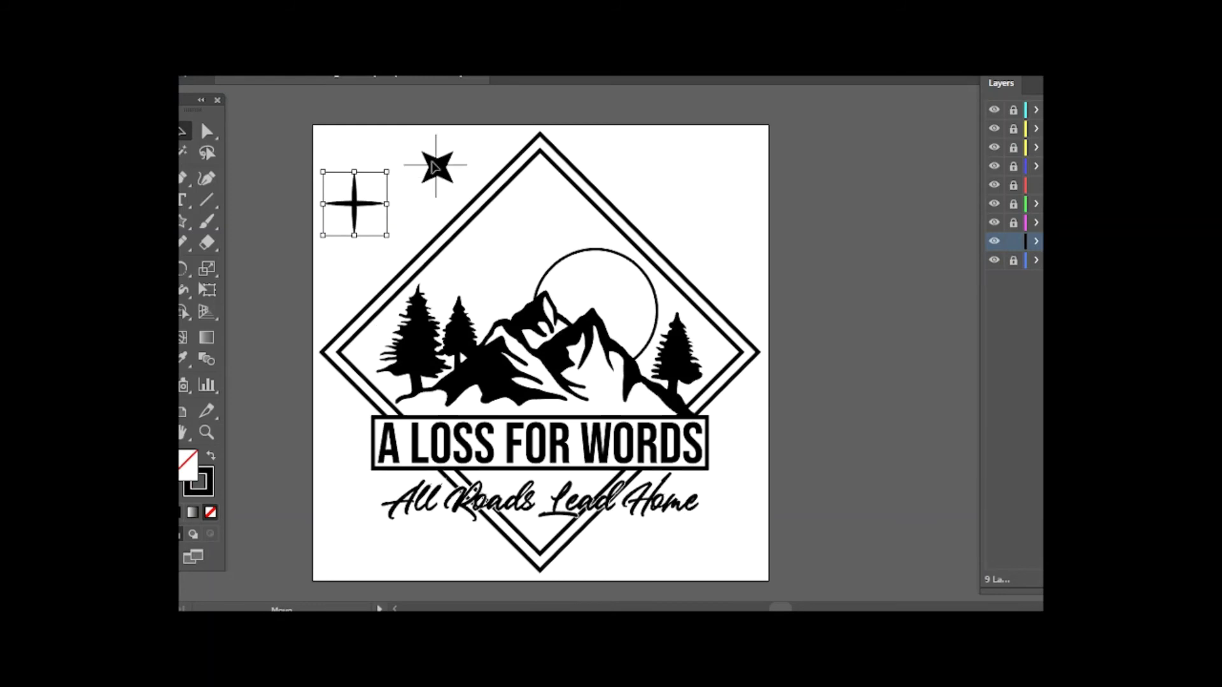
{"action": "left_click_drag", "start_coordinate": [355, 203], "coordinate": [436, 165]}
{"action": "left_click", "coordinate": [446, 167]}
{"action": "left_click", "coordinate": [422, 151]}
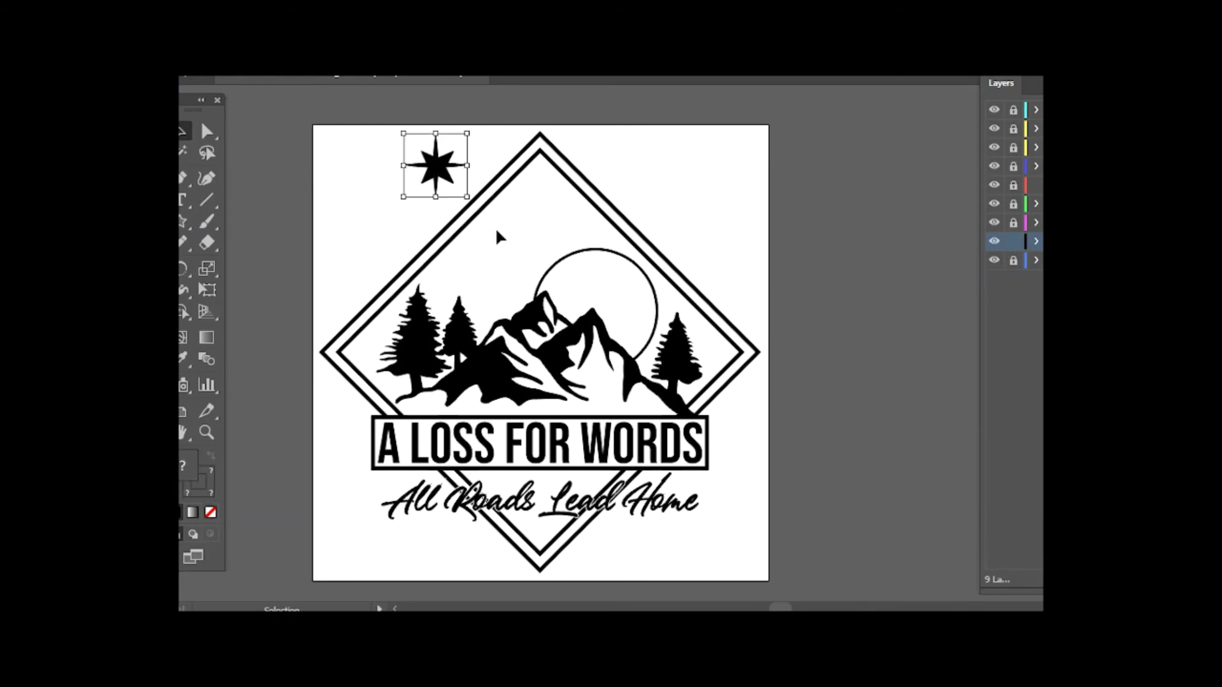
- Place three eight-point stars in the sky beside the moon, one at half size
{"action": "left_click", "coordinate": [437, 169]}
{"action": "left_click_drag", "start_coordinate": [437, 178], "coordinate": [483, 310]}
{"action": "left_click", "coordinate": [541, 223]}
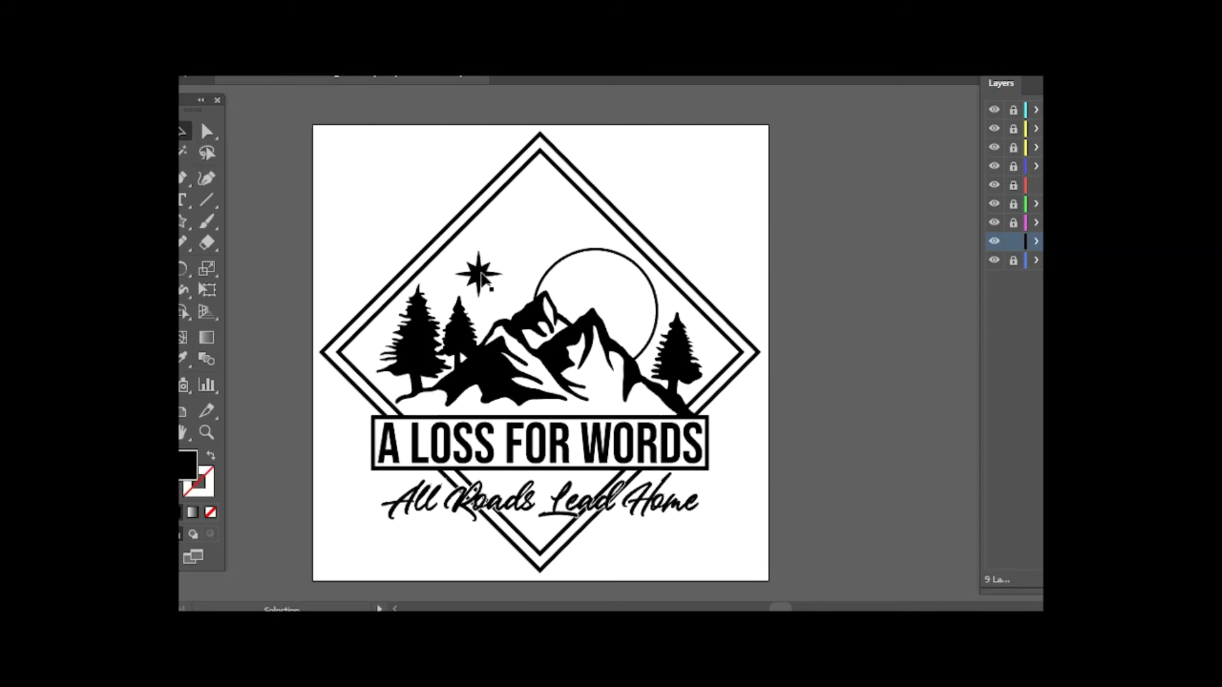
{"action": "left_click_drag", "start_coordinate": [543, 226], "coordinate": [533, 262]}
{"action": "left_click", "coordinate": [634, 193]}
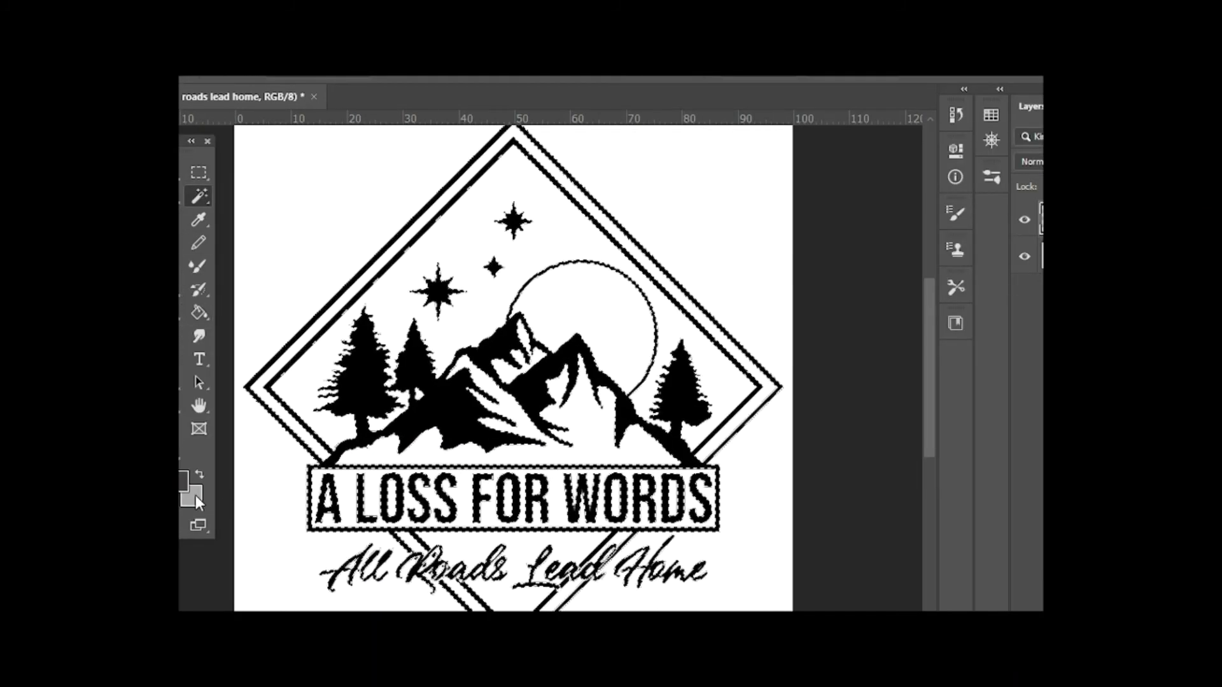
- Fill the selected badge artwork with white on a new layer
{"action": "left_click", "coordinate": [198, 503]}
{"action": "key", "text": "Return"}
{"action": "left_click", "coordinate": [420, 359]}
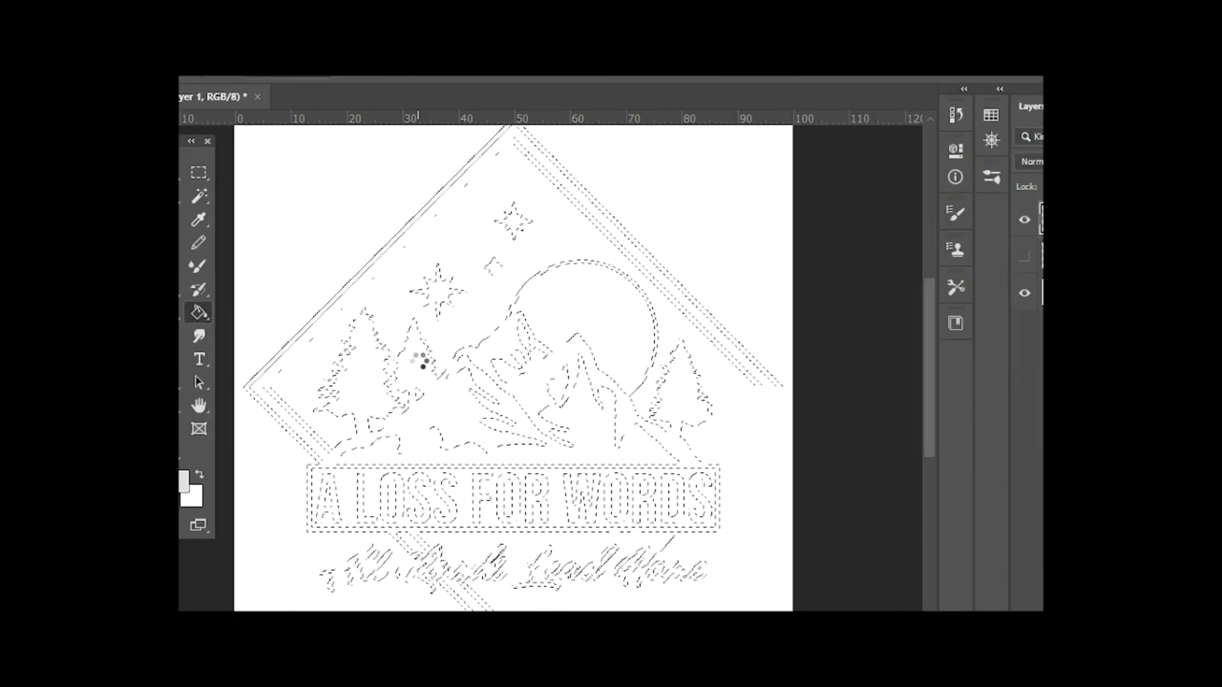
{"action": "key", "text": "ctrl+d"}
- Add a new background layer filled with solid black behind the artwork
{"action": "key", "text": "ctrl+shift+alt+n"}
{"action": "key", "text": "d"}
{"action": "left_click", "coordinate": [321, 237]}
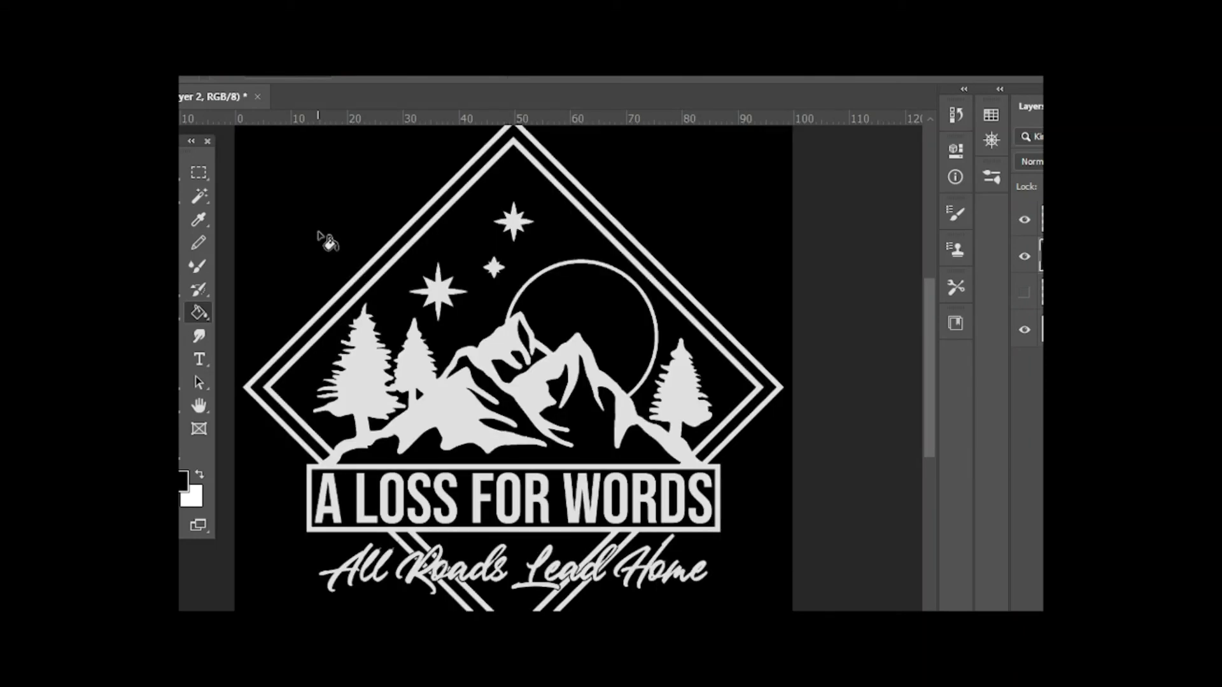
{"action": "key", "text": "z"}
{"action": "key", "text": "ctrl+minus"}
{"action": "key", "text": "ctrl+minus"}
{"action": "key", "text": "ctrl+plus"}
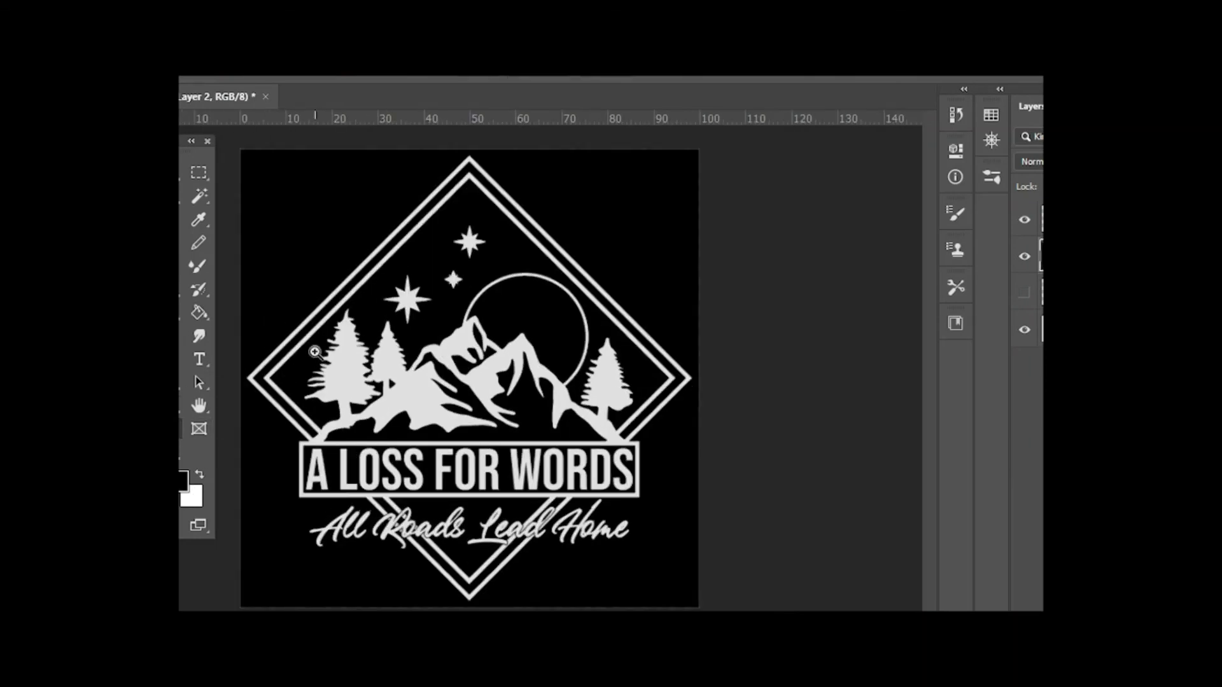
- Duplicate the artwork layer and brush black through the mountain beside the trees and the right slope
{"action": "key", "text": "ctrl+j"}
{"action": "key", "text": "ctrl+plus"}
{"action": "key", "text": "ctrl+plus"}
{"action": "key", "text": "b"}
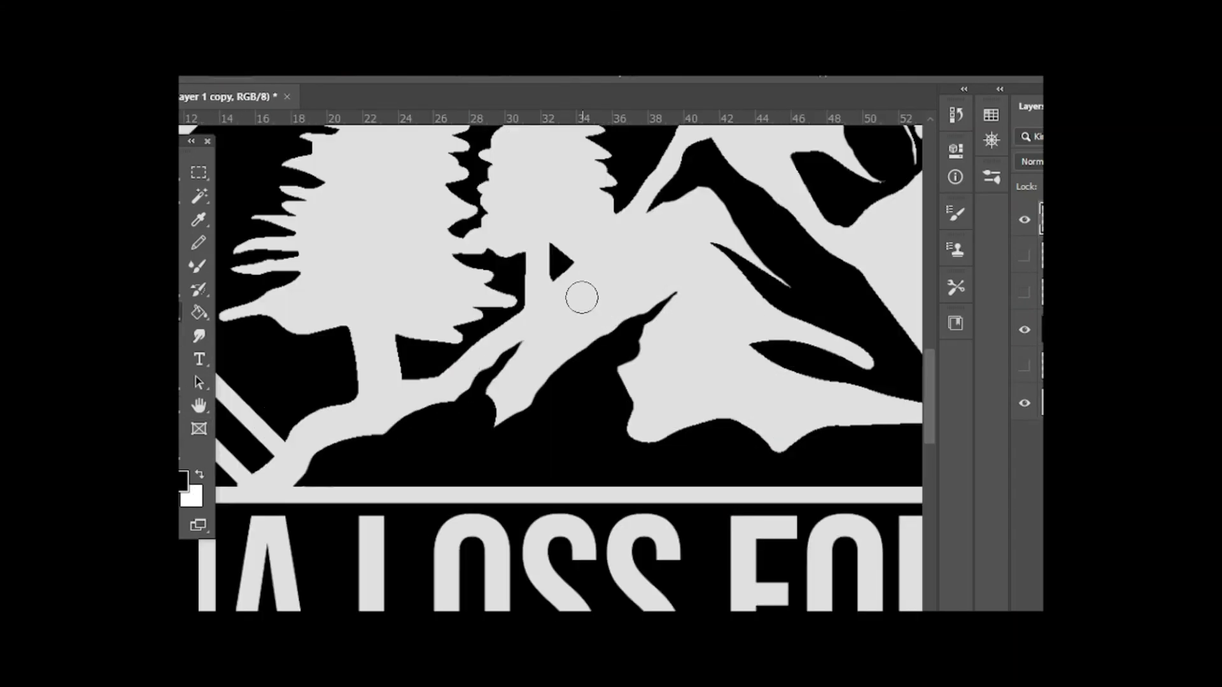
{"action": "left_click_drag", "start_coordinate": [607, 280], "coordinate": [506, 417]}
{"action": "left_click_drag", "start_coordinate": [691, 231], "coordinate": [758, 328]}
- Check the whole white-on-black logo, then return to the mountains with the Brush tool
{"action": "key", "text": "ctrl+minus"}
{"action": "key", "text": "ctrl+minus"}
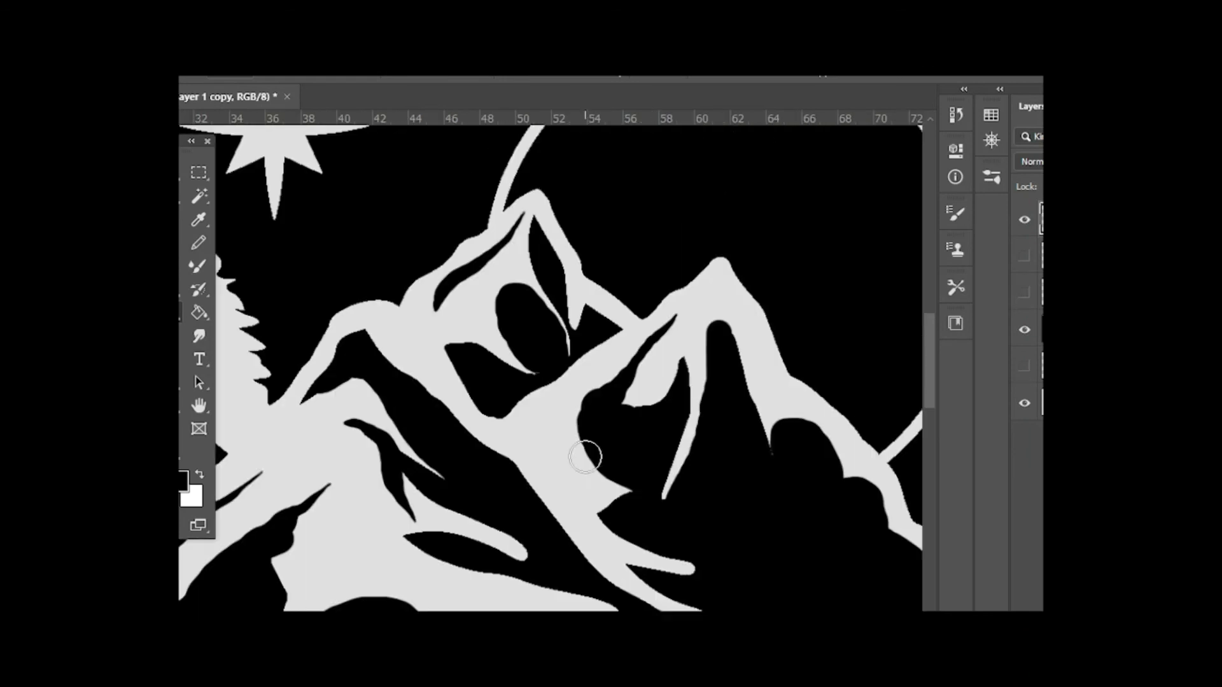
{"action": "key", "text": "z"}
{"action": "key", "text": "ctrl+minus"}
{"action": "key", "text": "ctrl+minus"}
{"action": "key", "text": "ctrl+plus"}
{"action": "key", "text": "ctrl+plus"}
{"action": "key", "text": "ctrl+plus"}
{"action": "key", "text": "b"}
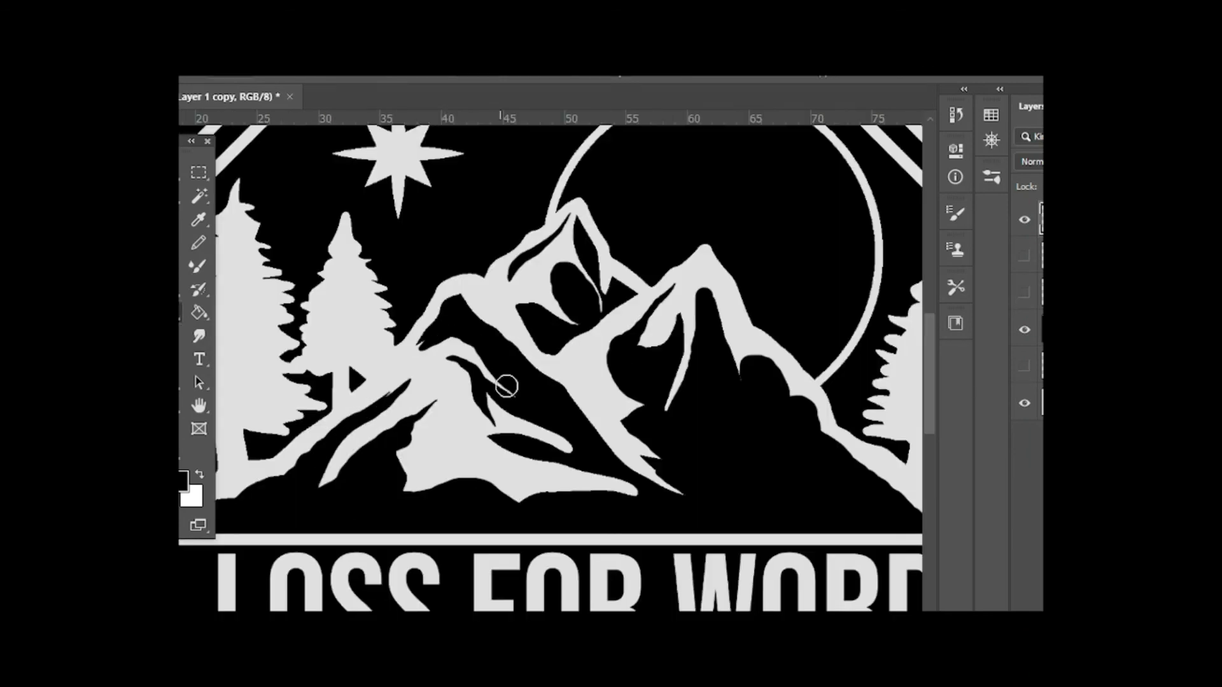
{"action": "scroll", "coordinate": [497, 325], "scroll_direction": "down", "scroll_amount": 2}
{"action": "scroll", "coordinate": [669, 328], "scroll_direction": "up", "scroll_amount": 2}
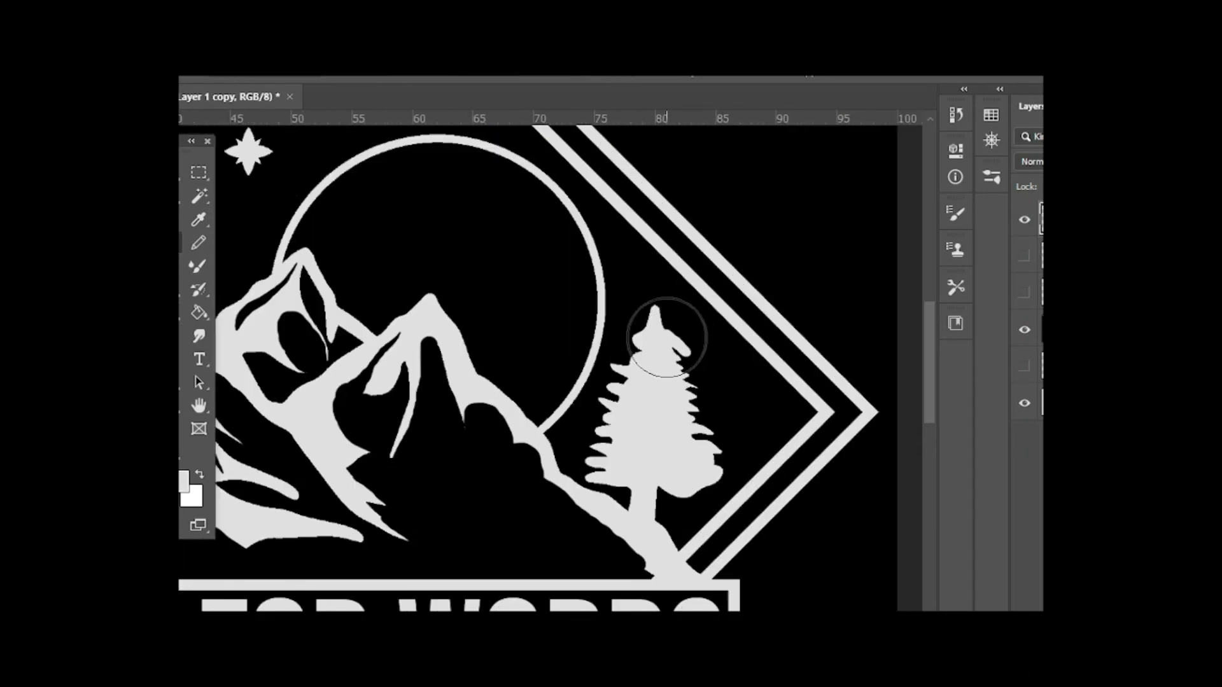
{"action": "key", "text": "alt+e"}
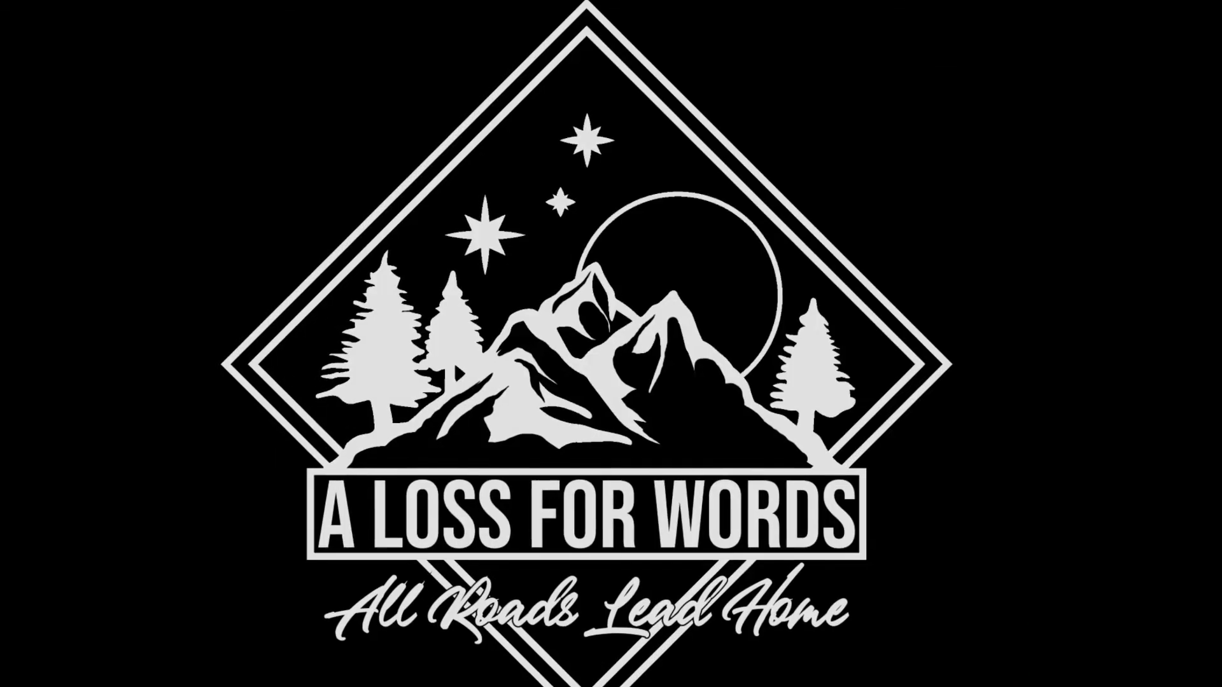